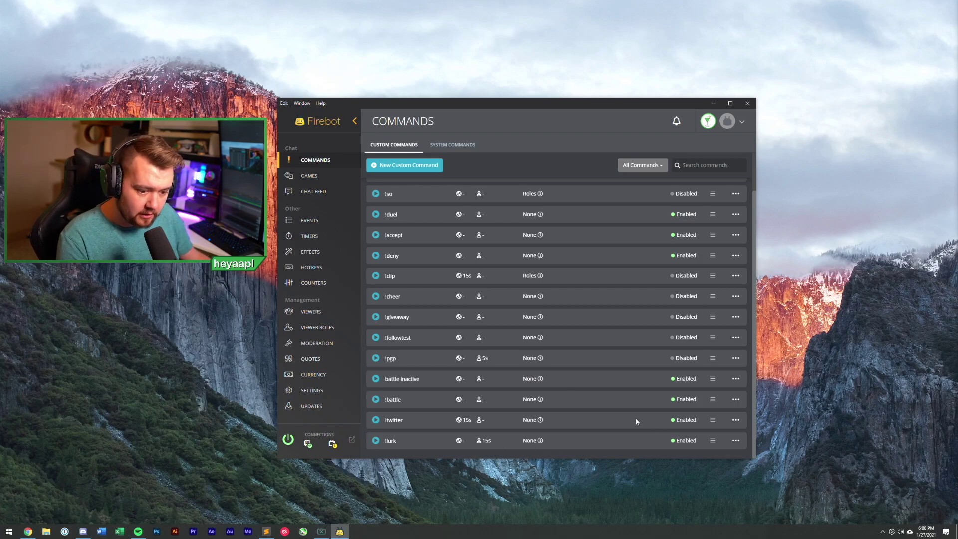
Step: Open the !twitter command for editing in advanced mode and enlarge the window to show all its settings
click(736, 420)
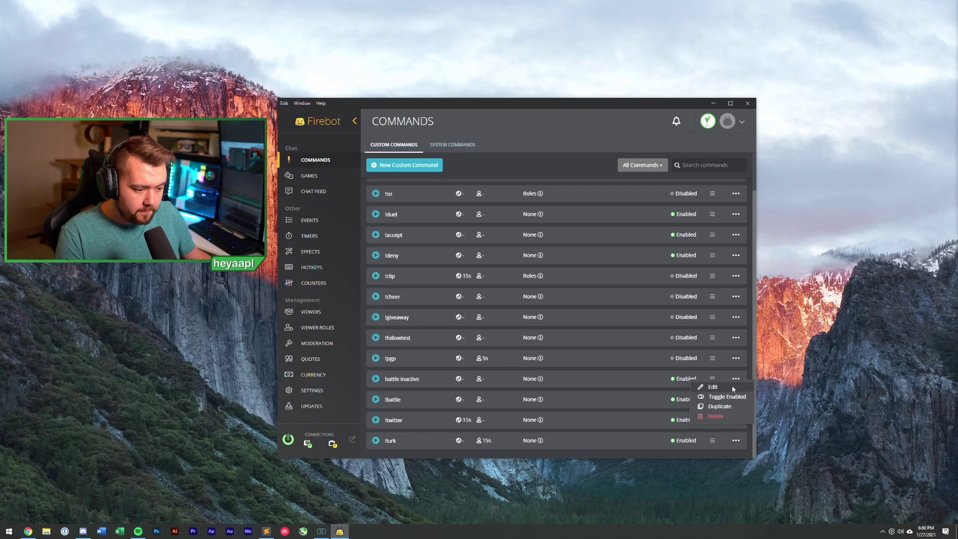
click(707, 383)
click(556, 383)
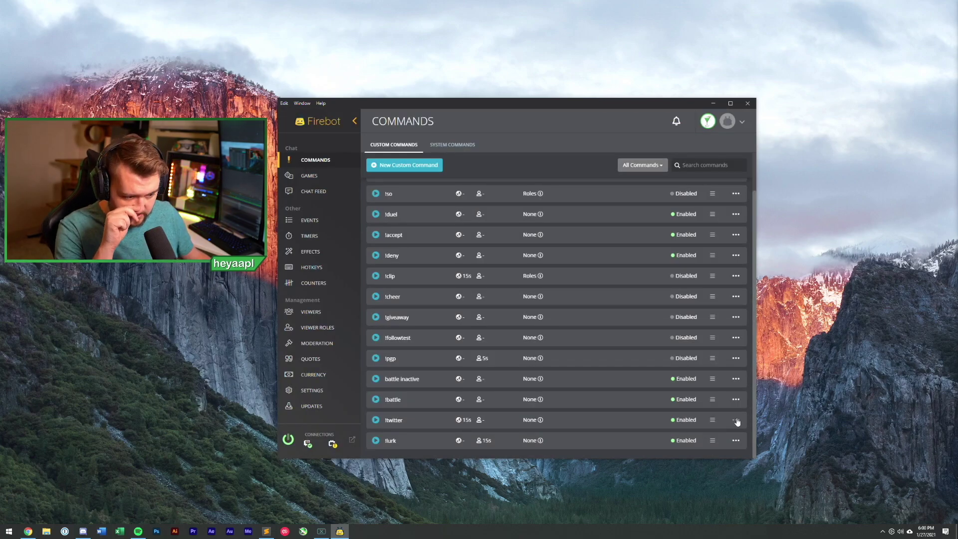
click(735, 420)
click(713, 381)
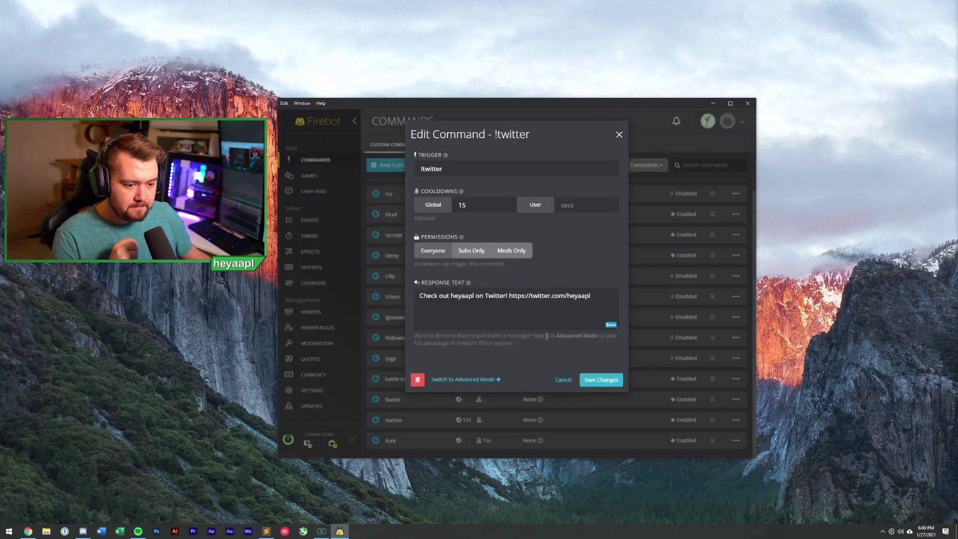
click(483, 379)
drag(643, 102, 645, 73)
drag(649, 430, 647, 520)
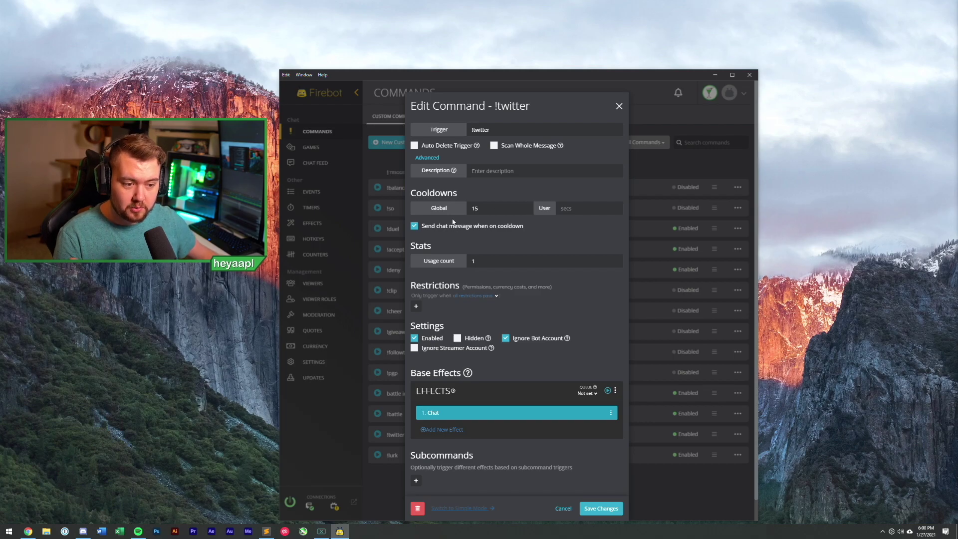
Step: Examine the !twitter command's cooldown fields, restrictions, effects and subcommands, and close the editor without saving
click(589, 209)
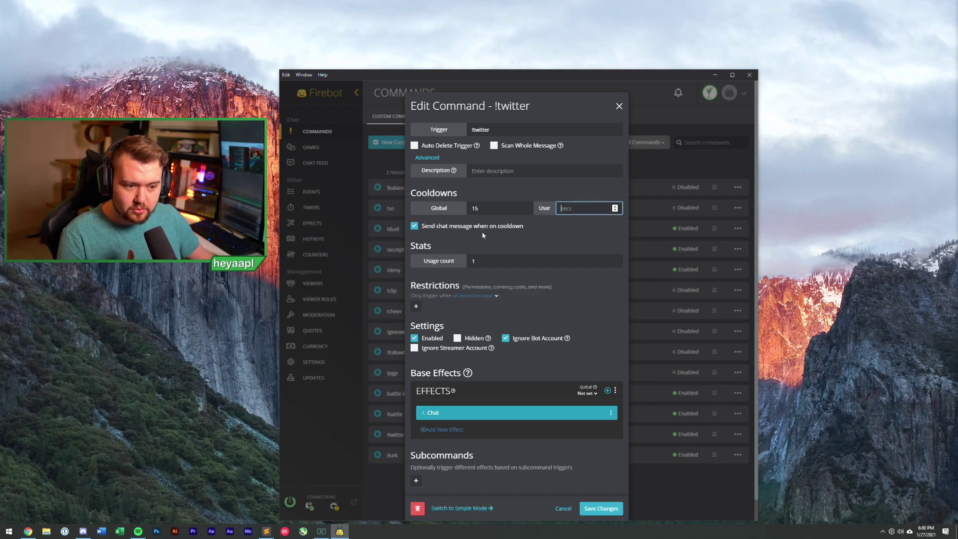
click(494, 217)
scroll(494, 215, down, 1)
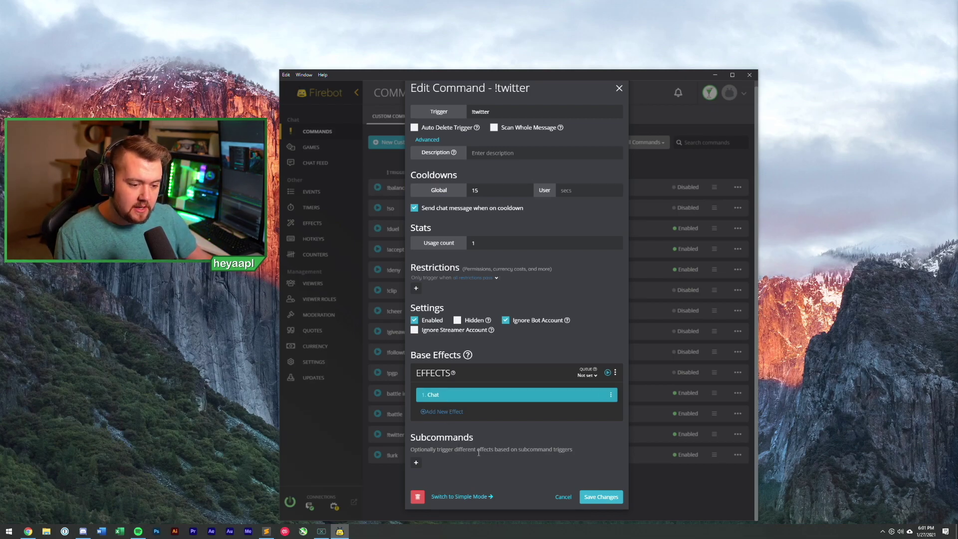
click(563, 499)
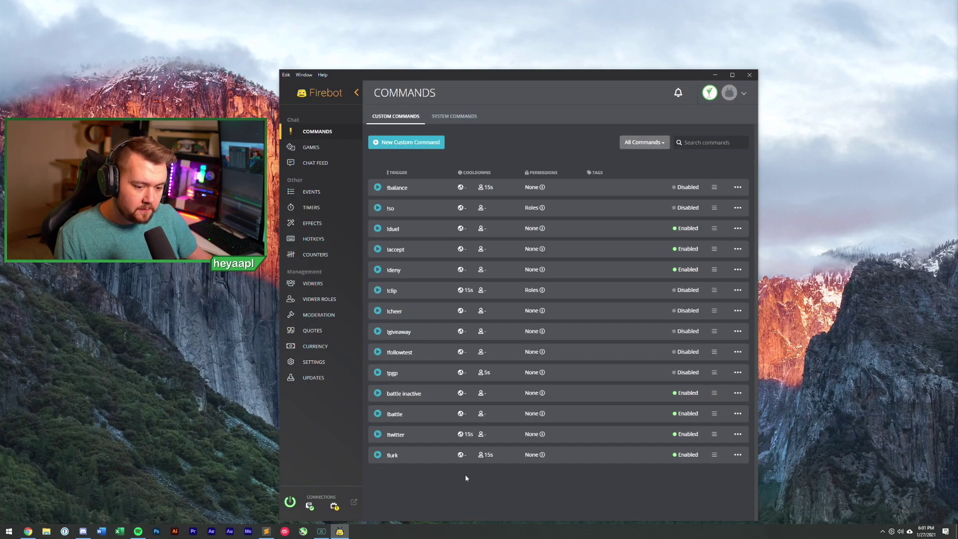
Step: Set the default mode for new commands to Advanced in the application settings
click(332, 366)
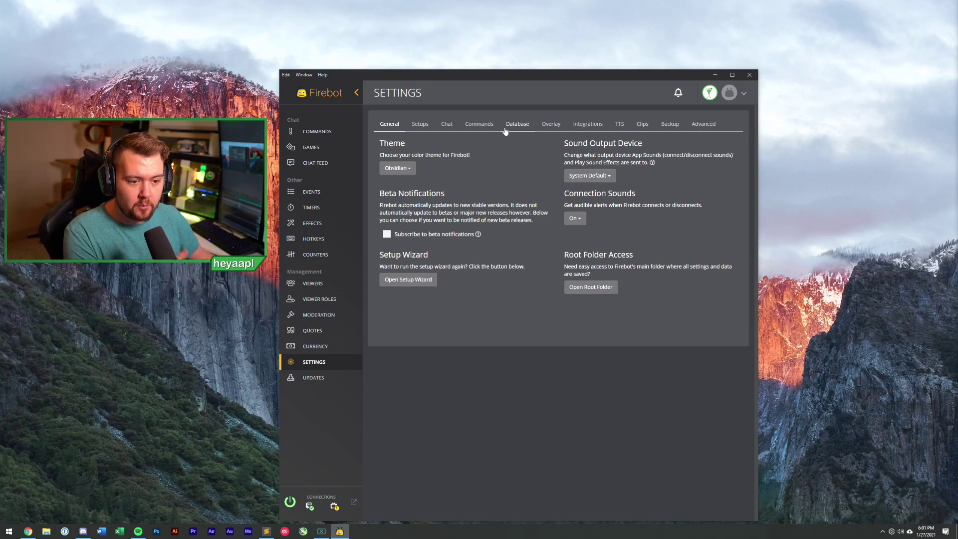
click(478, 127)
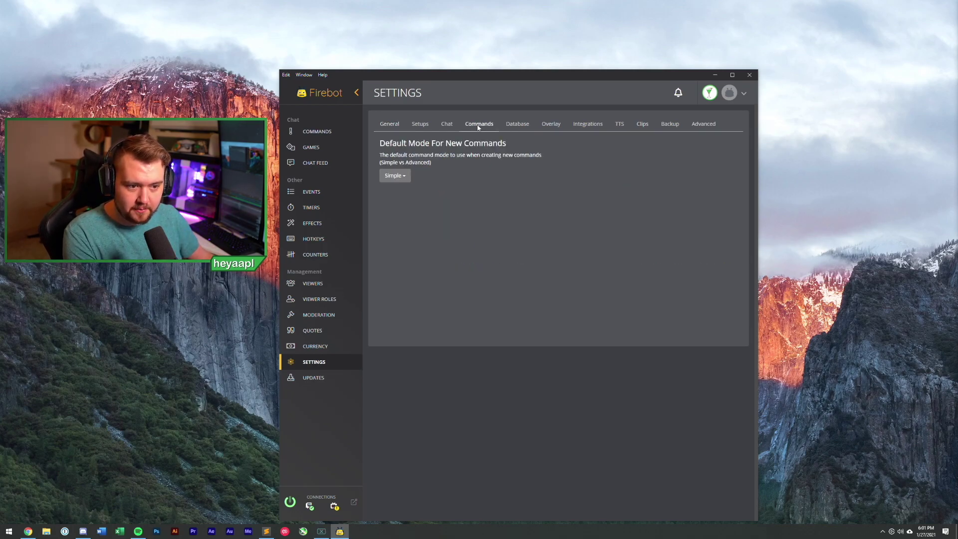
click(405, 176)
click(404, 195)
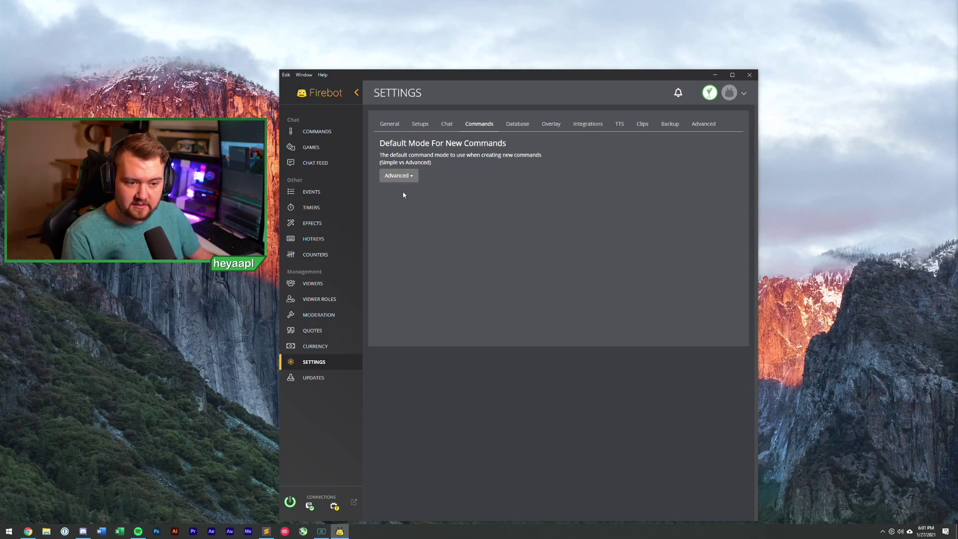
Step: Start a new custom command with the trigger !fart
click(336, 133)
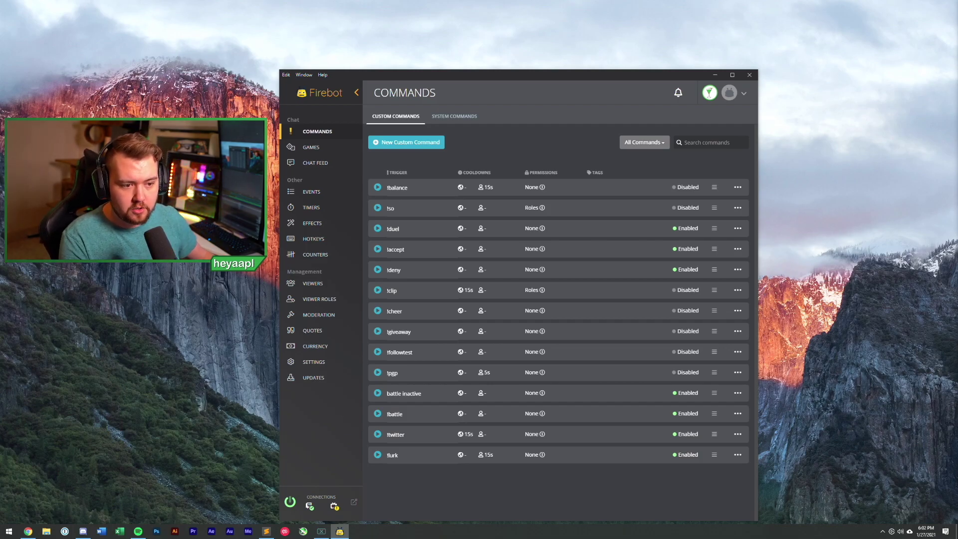
click(405, 142)
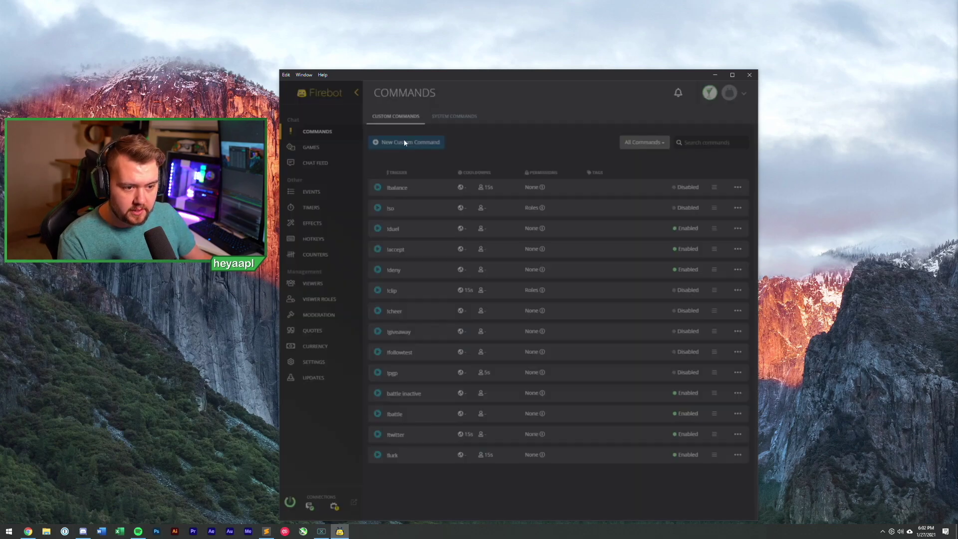
click(485, 129)
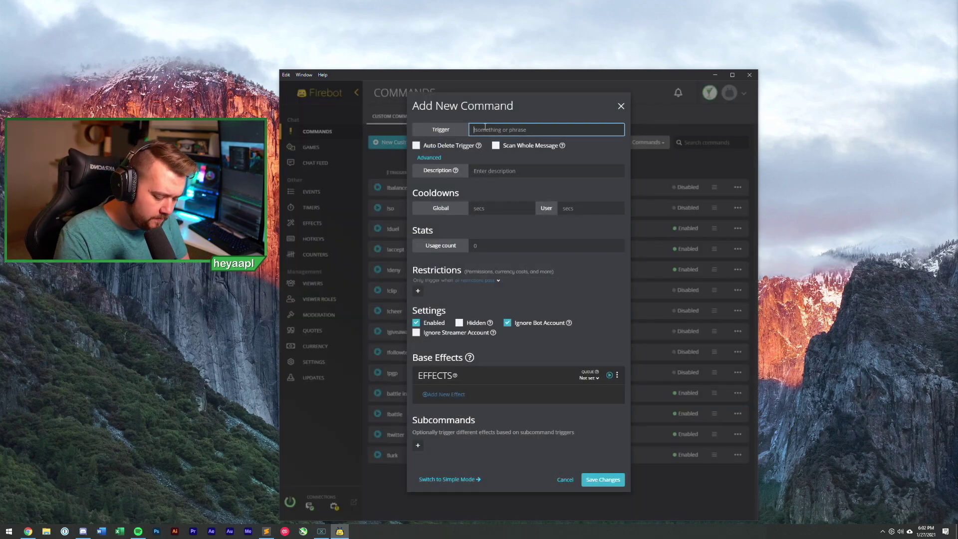
text(!fart)
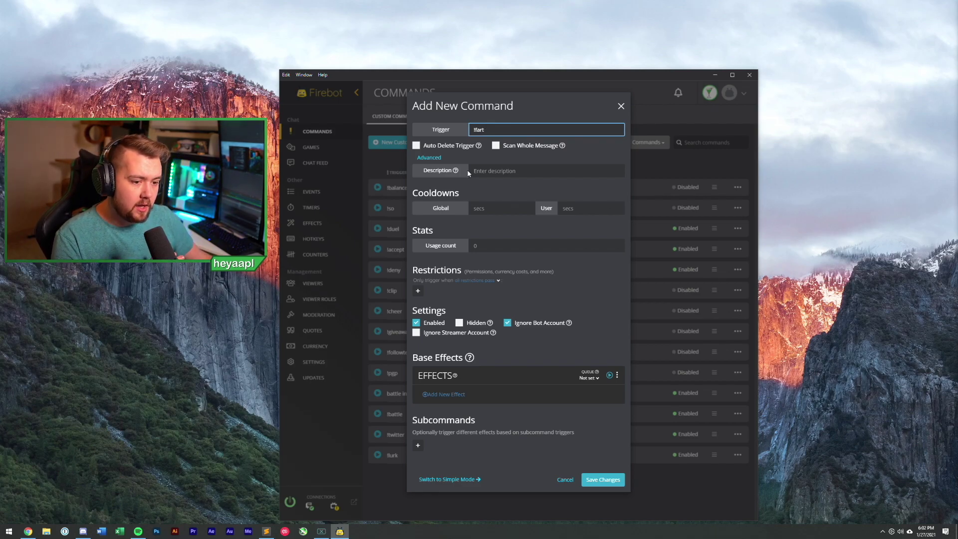
Step: Set the command's global cooldown to 10 seconds and turn off the chat message sent when on cooldown
click(513, 208)
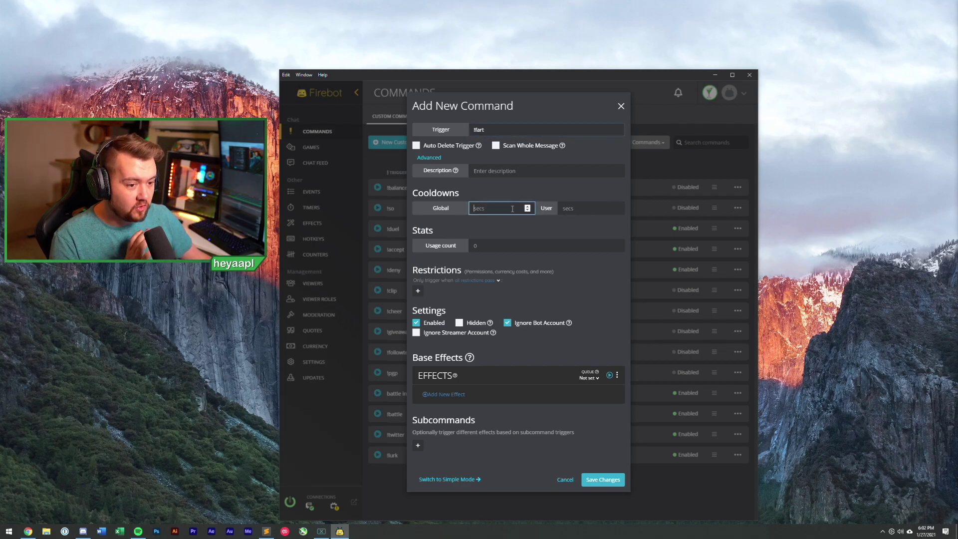
text(10)
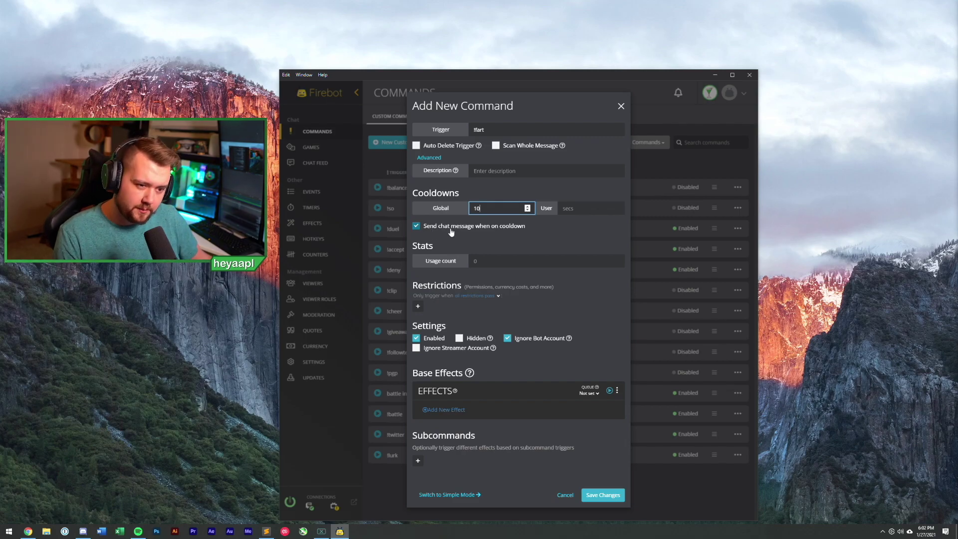
click(451, 232)
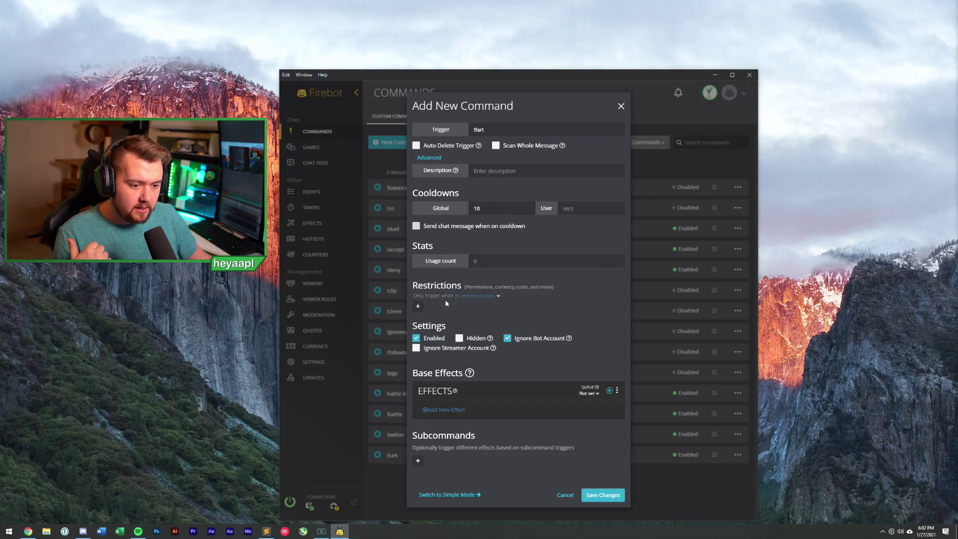
Step: Add a Permissions restriction to the !fart command
click(419, 306)
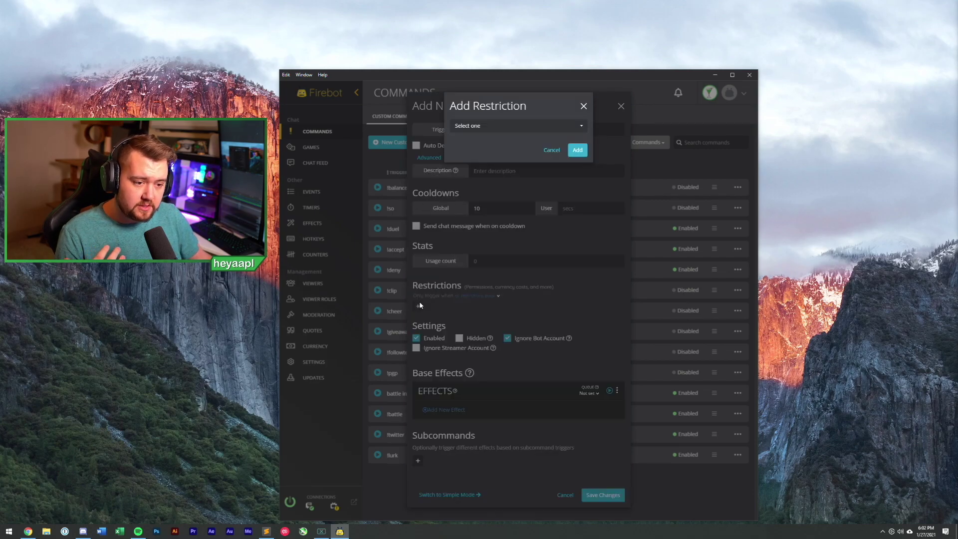
click(501, 131)
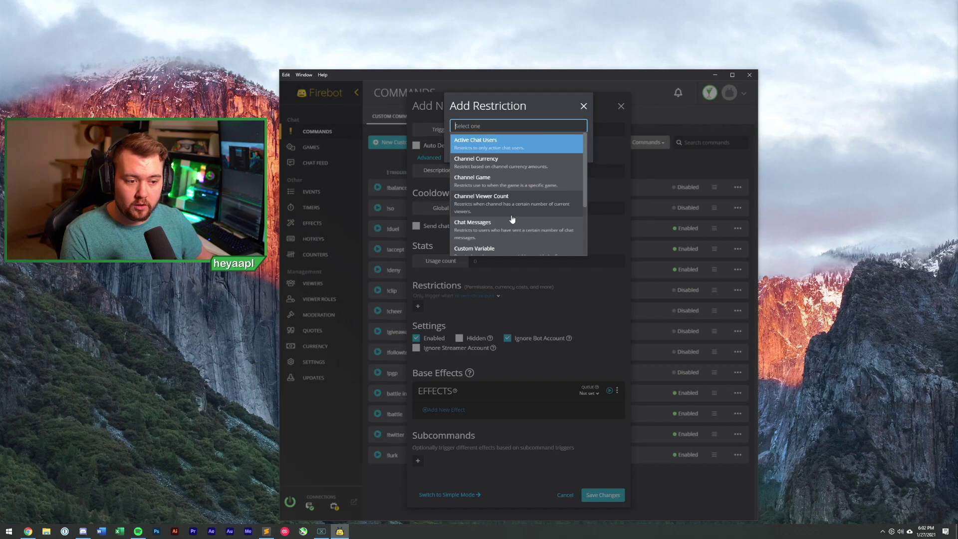
scroll(511, 215, down, 3)
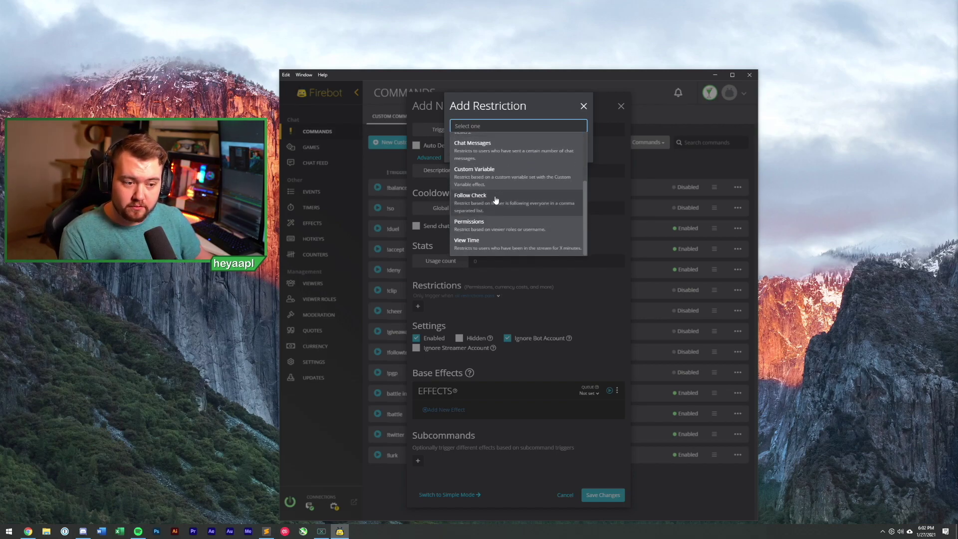
click(511, 227)
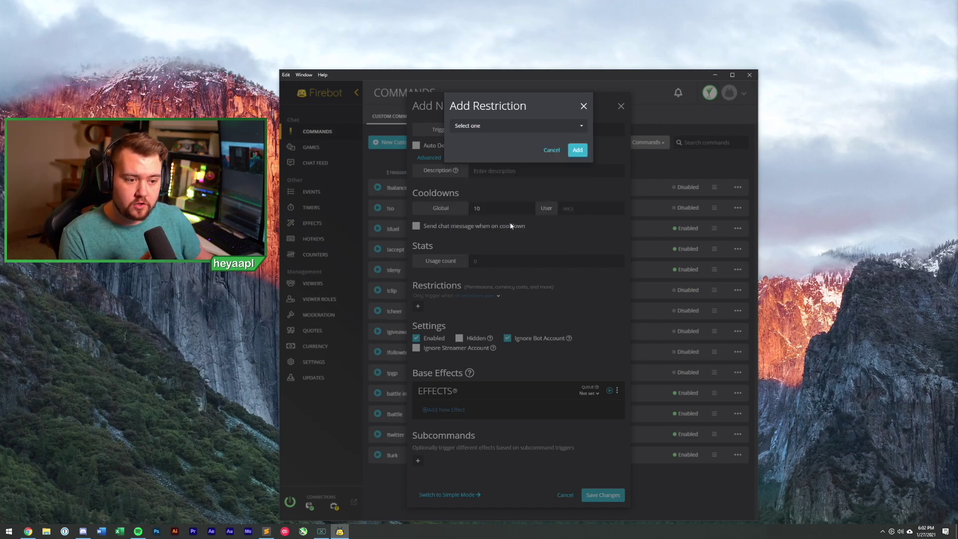
click(577, 150)
scroll(553, 403, down, 1)
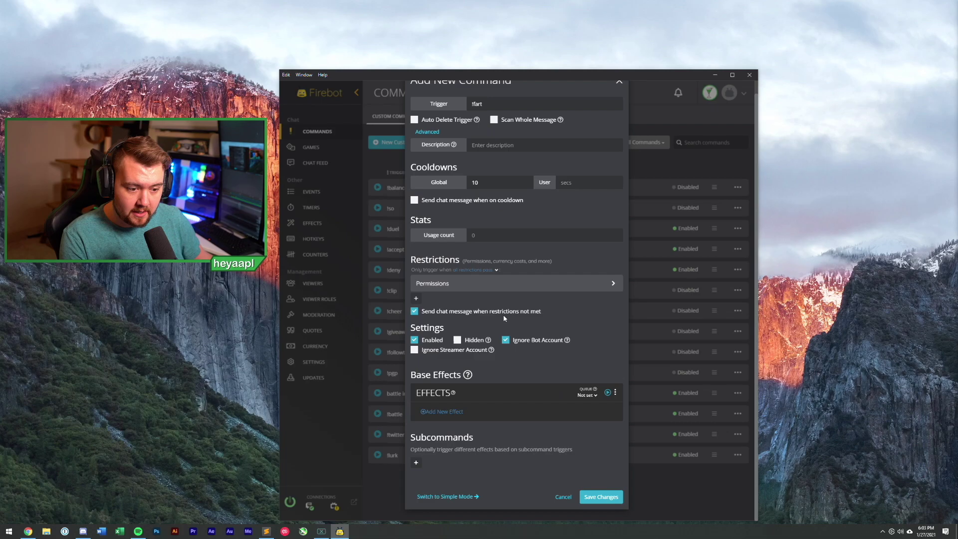
Step: Allow the VIP, Subscriber and Moderator roles in the Permissions restriction, and delete that restriction
click(518, 283)
scroll(540, 334, down, 3)
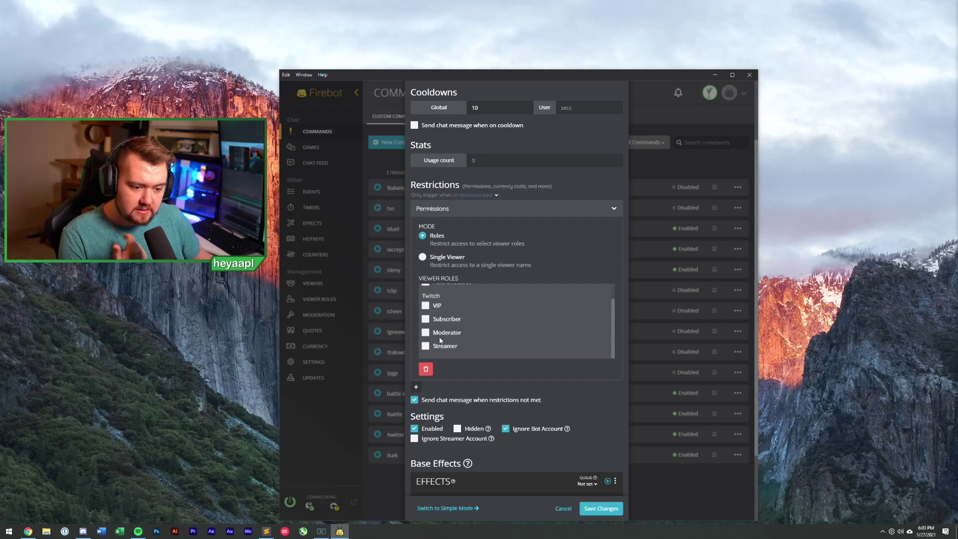
click(440, 332)
click(442, 319)
click(437, 306)
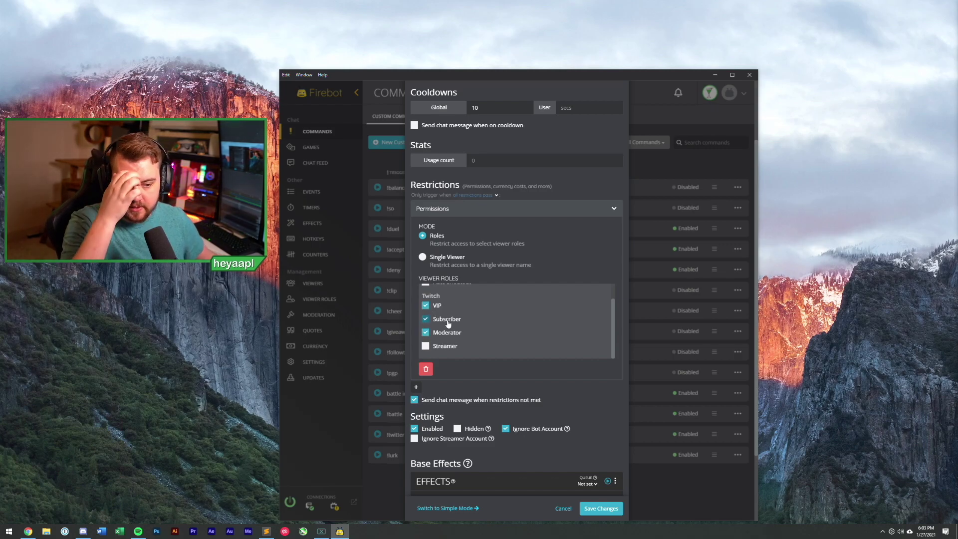
scroll(448, 324, down, 2)
scroll(450, 319, up, 3)
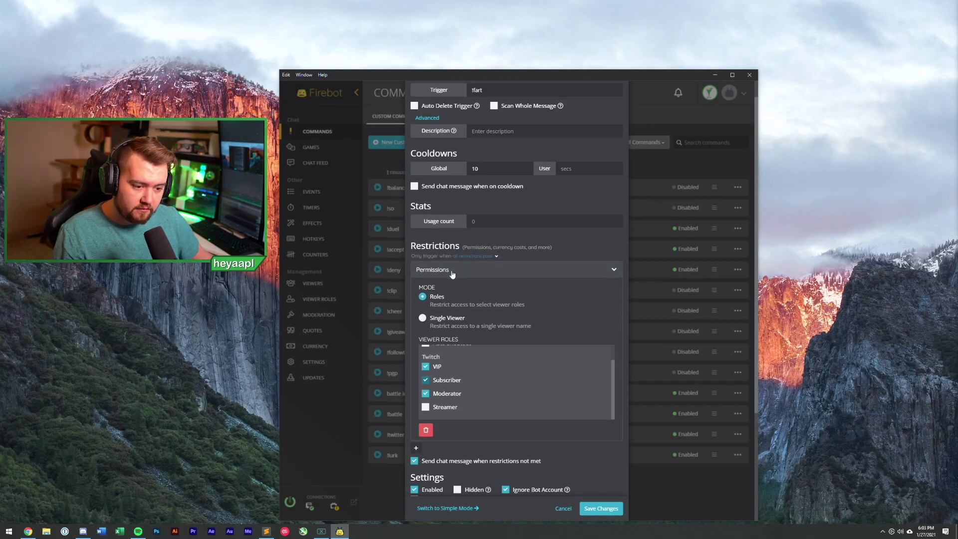
click(426, 432)
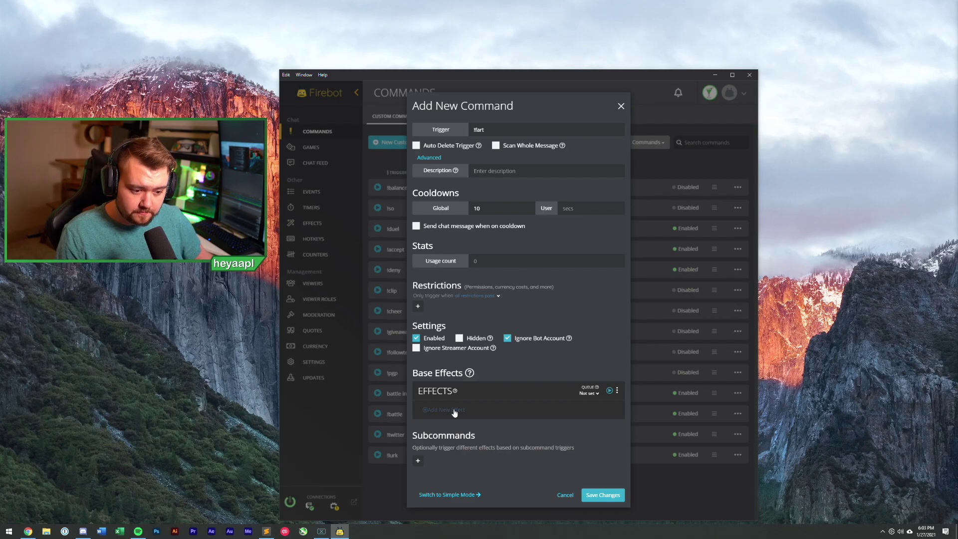
Step: Try a Chat effect with the message "Check out heyaapl's twitter" and cancel it
click(455, 412)
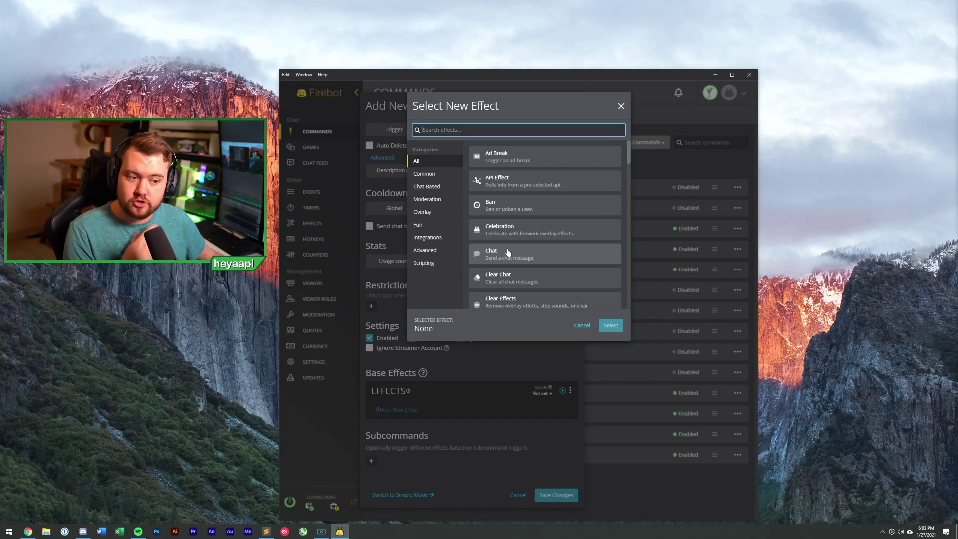
click(540, 253)
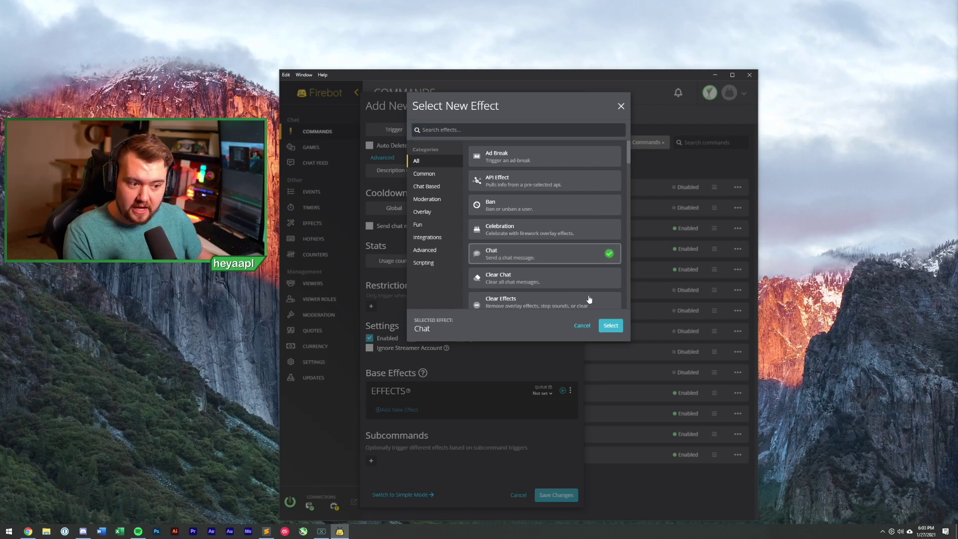
click(610, 327)
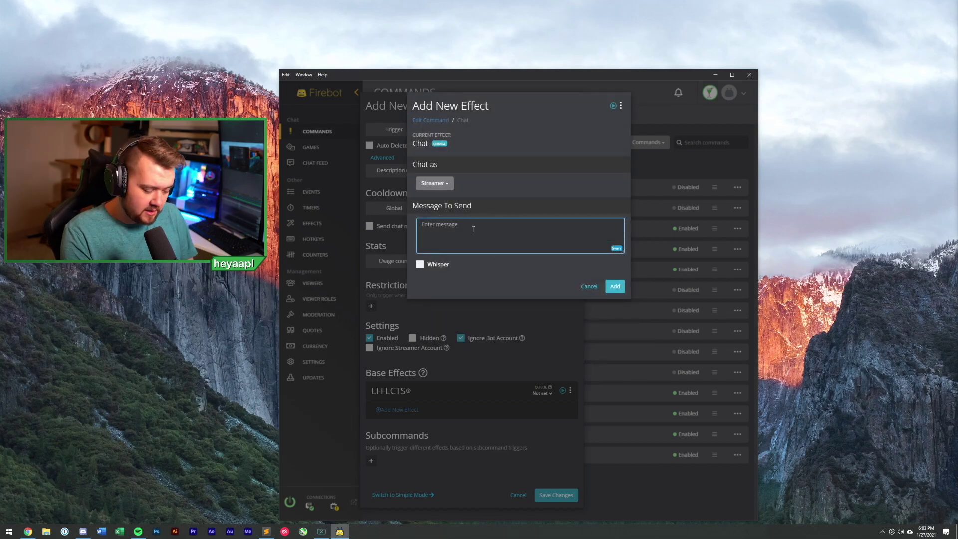
text(Check out heyaap)
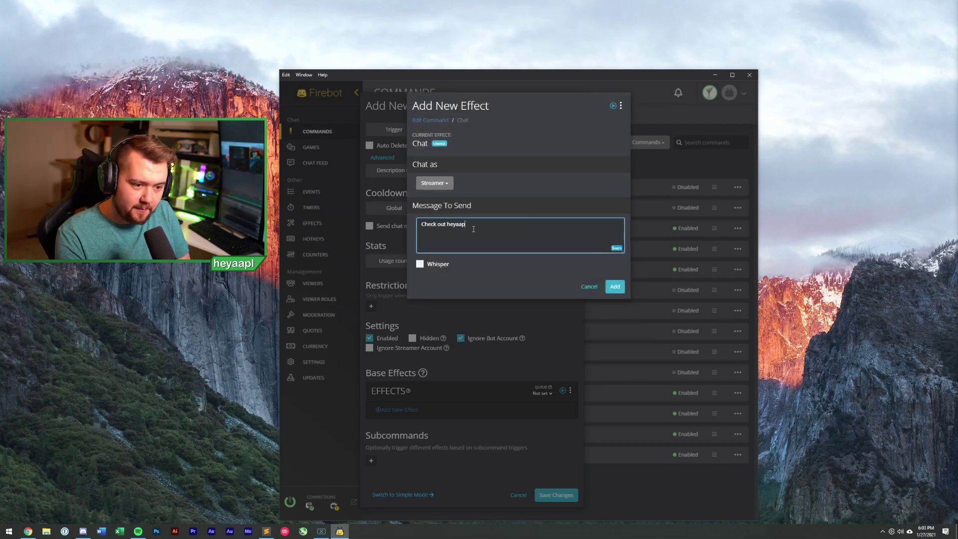
text(l's twitter)
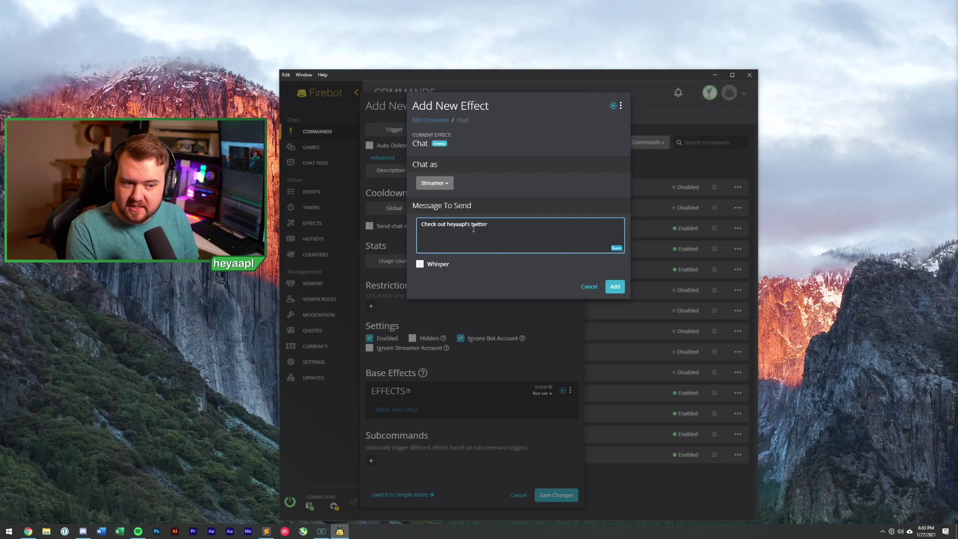
click(586, 288)
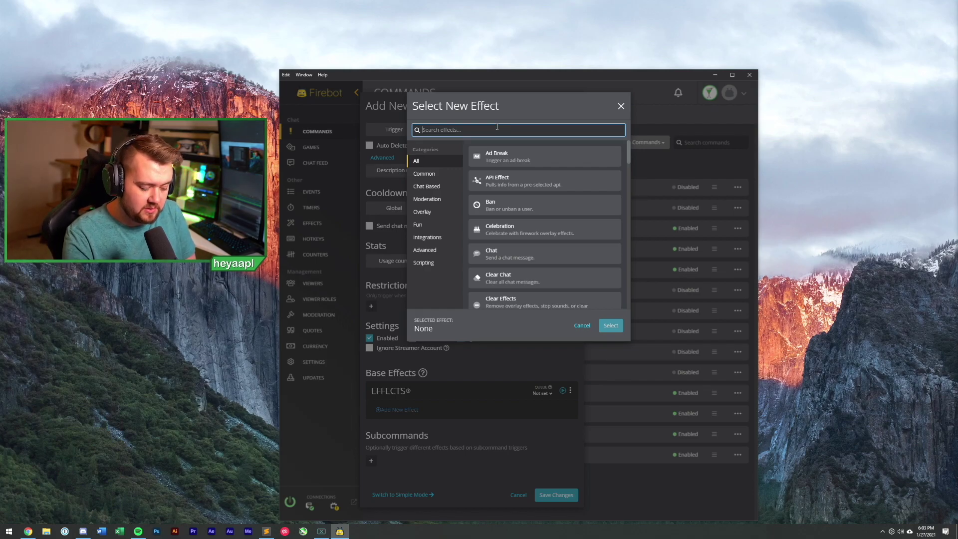
Step: Find the Play Sound effect and select it as the !fart command's new effect
text(sound)
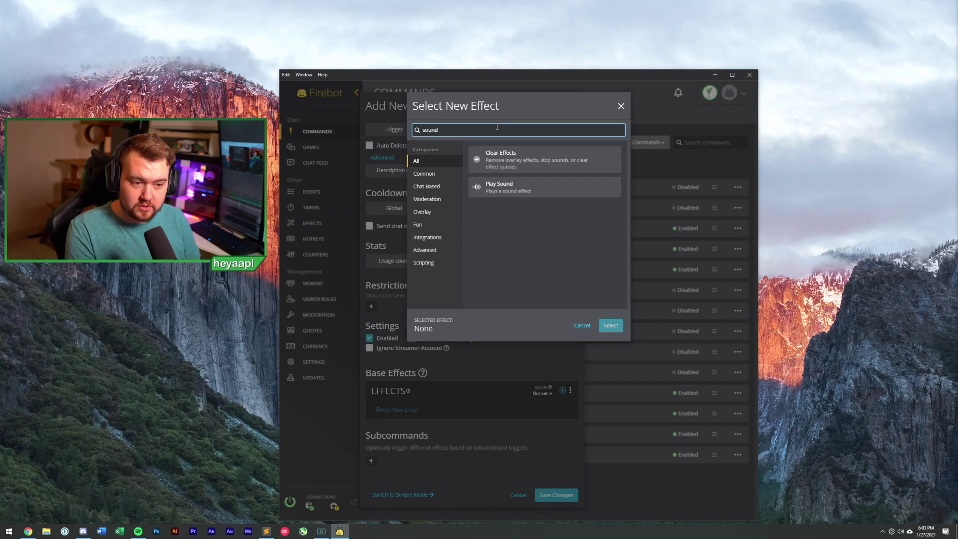
click(506, 192)
click(610, 325)
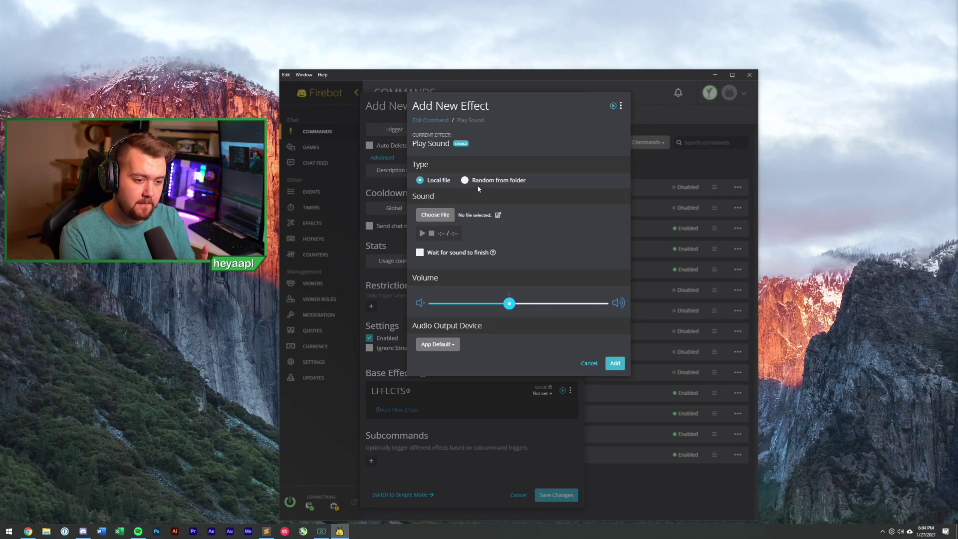
Step: Choose the Fart_1 file from the Farts folder, under OBS Backup > Streaming Resources in Google Drive, as the effect's local sound
click(436, 215)
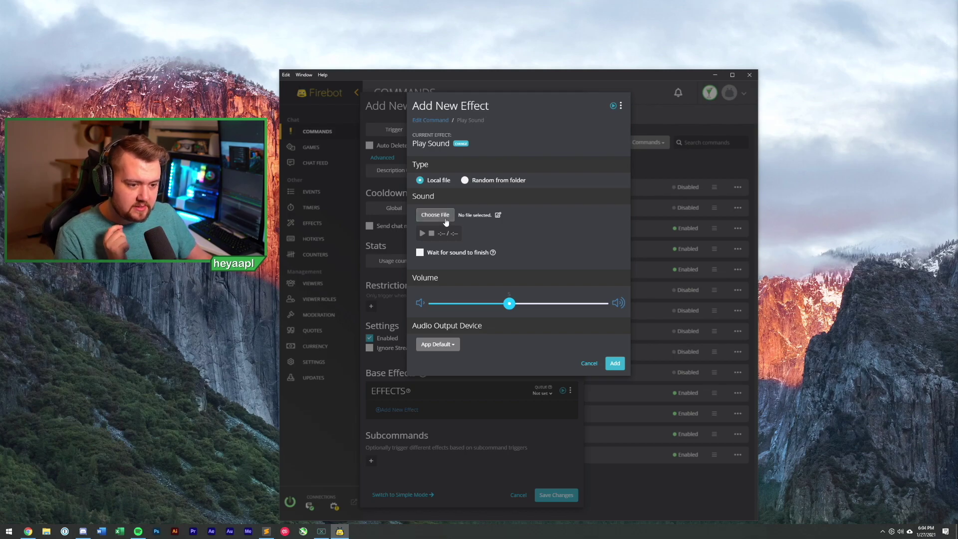
scroll(307, 228, up, 1)
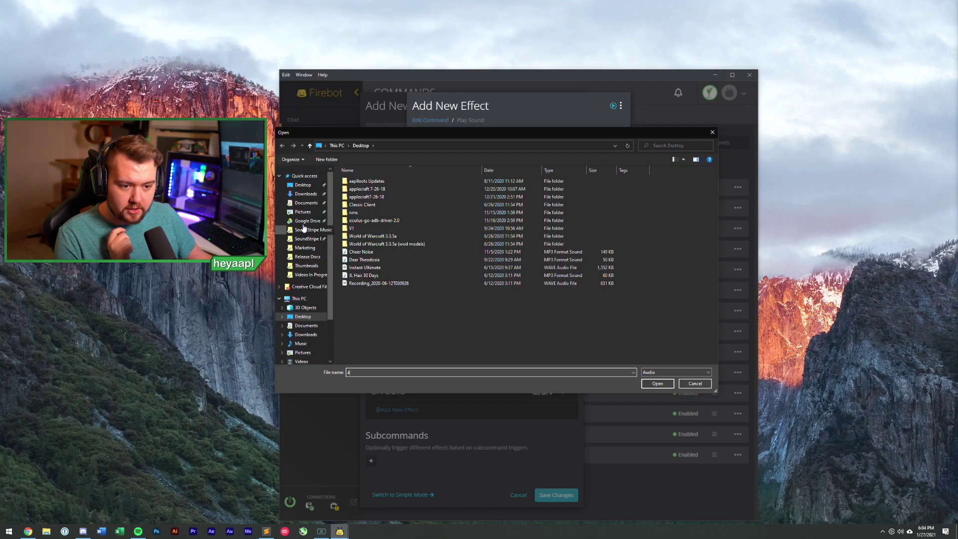
click(307, 221)
scroll(382, 276, down, 5)
scroll(382, 275, up, 3)
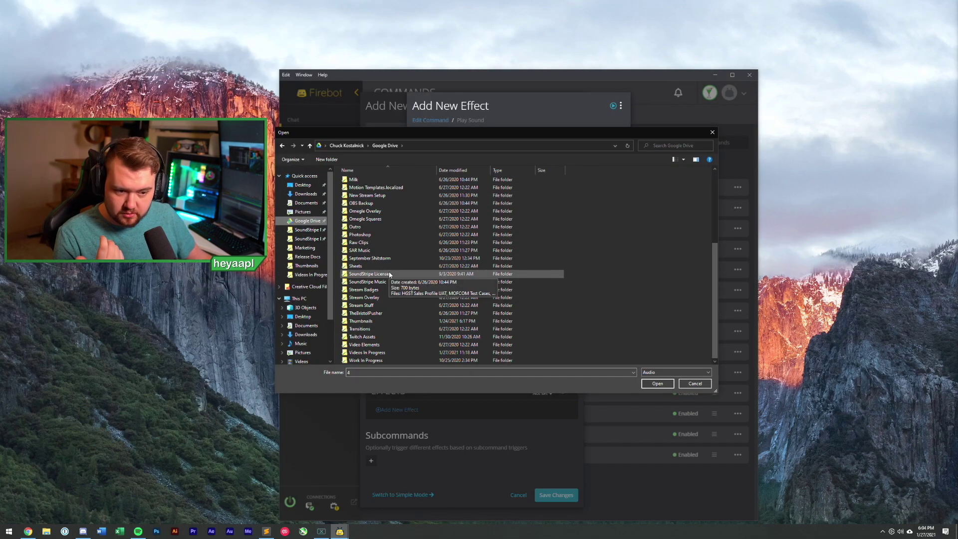
double_click(383, 205)
double_click(387, 192)
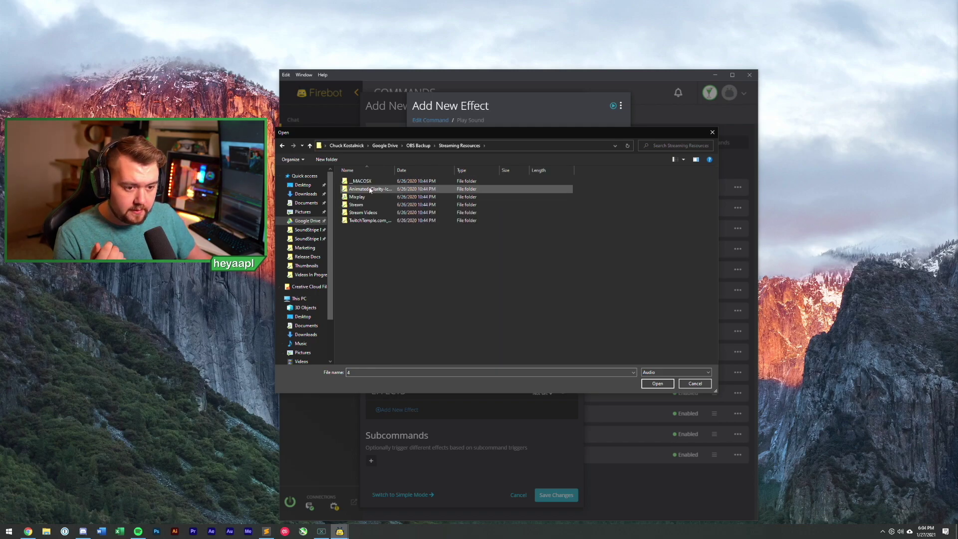
double_click(366, 196)
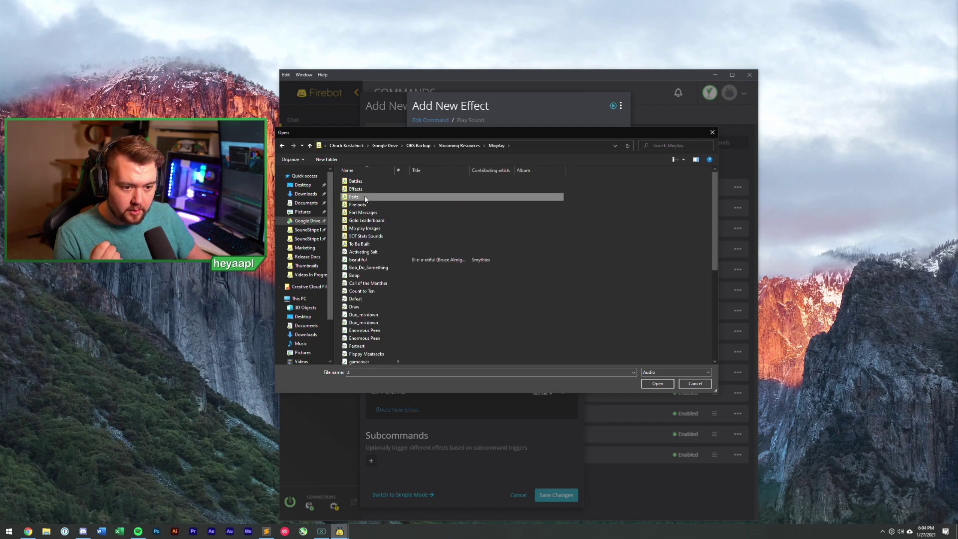
double_click(368, 198)
click(363, 181)
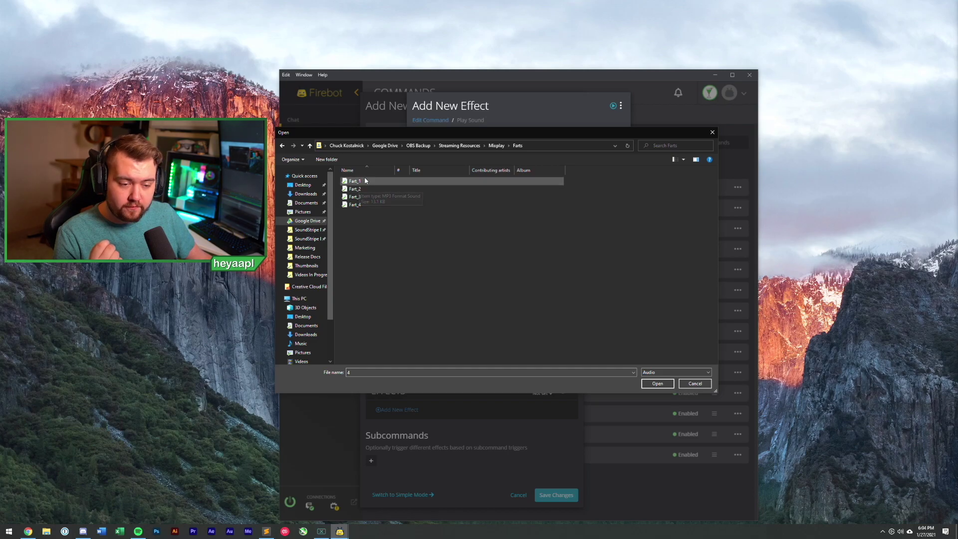
click(658, 384)
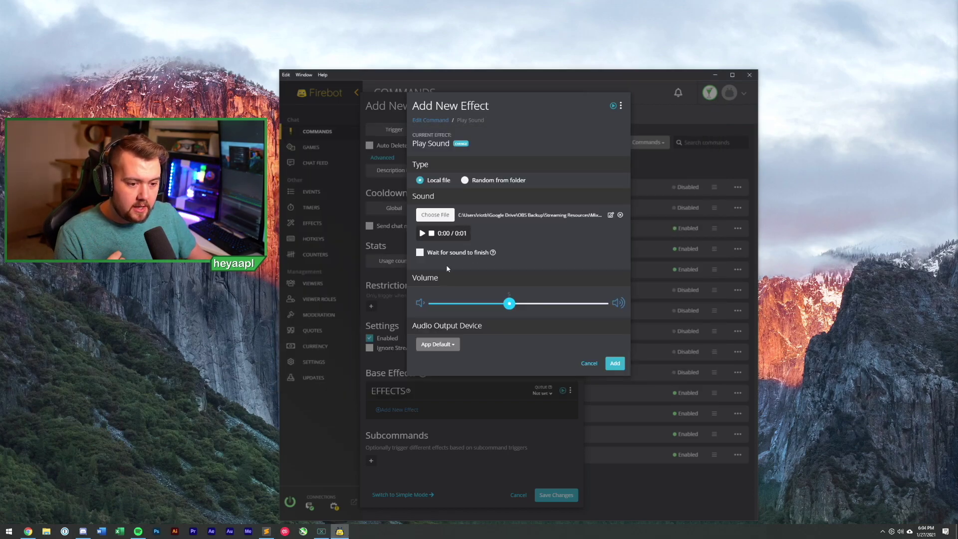
Step: Raise the Play Sound effect's volume to the maximum and preview the sound before and after the change
click(425, 234)
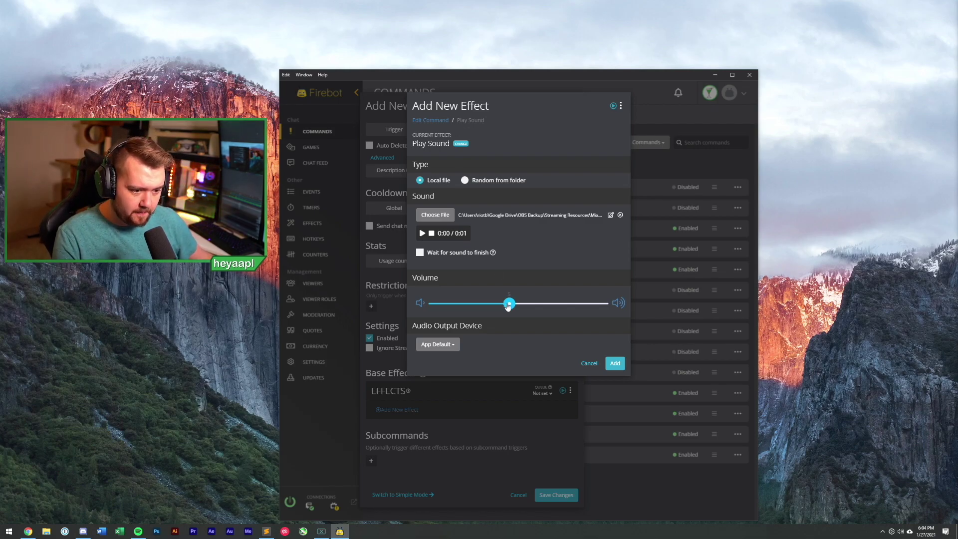
drag(509, 303, 603, 303)
click(423, 233)
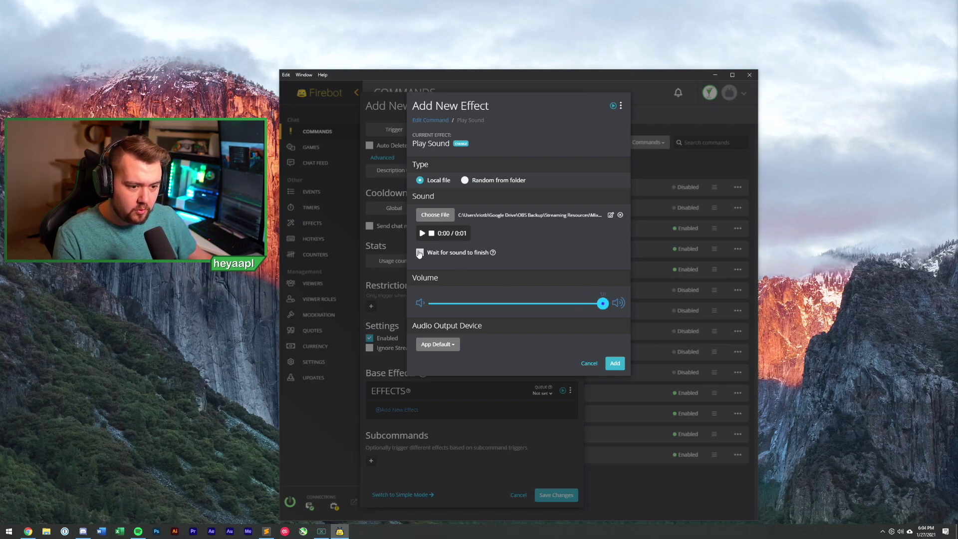
click(422, 235)
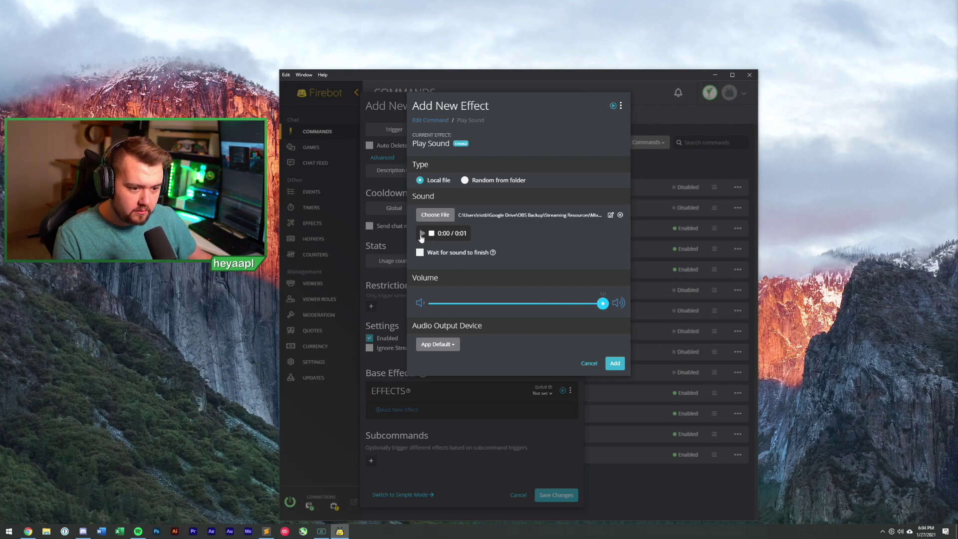
Step: Select App Default as the sound's audio output device and save the Play Sound effect with the !fart command
click(454, 348)
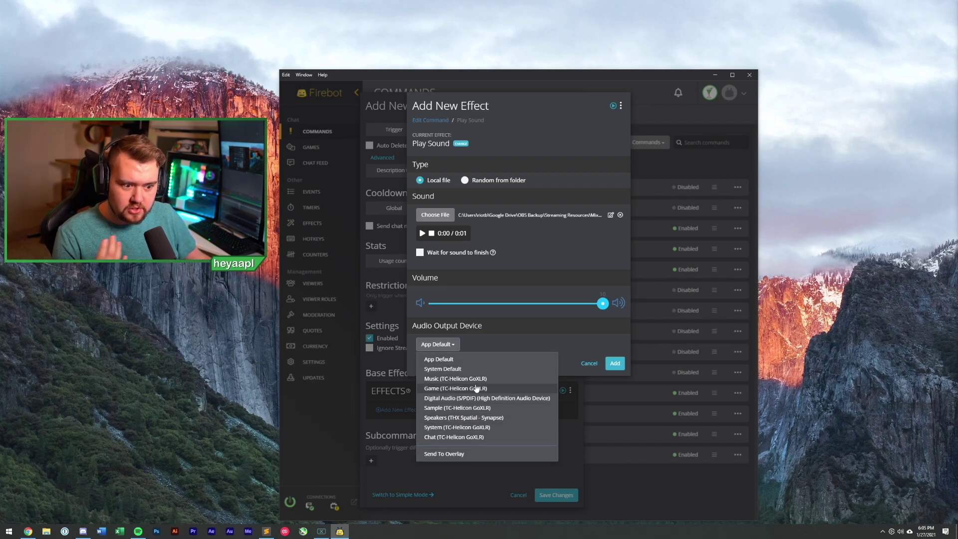
click(531, 343)
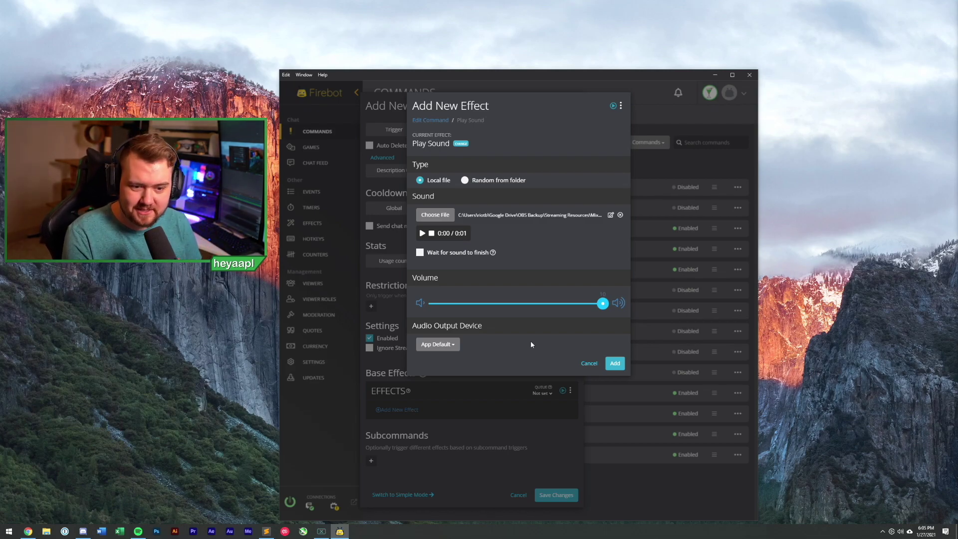
click(438, 345)
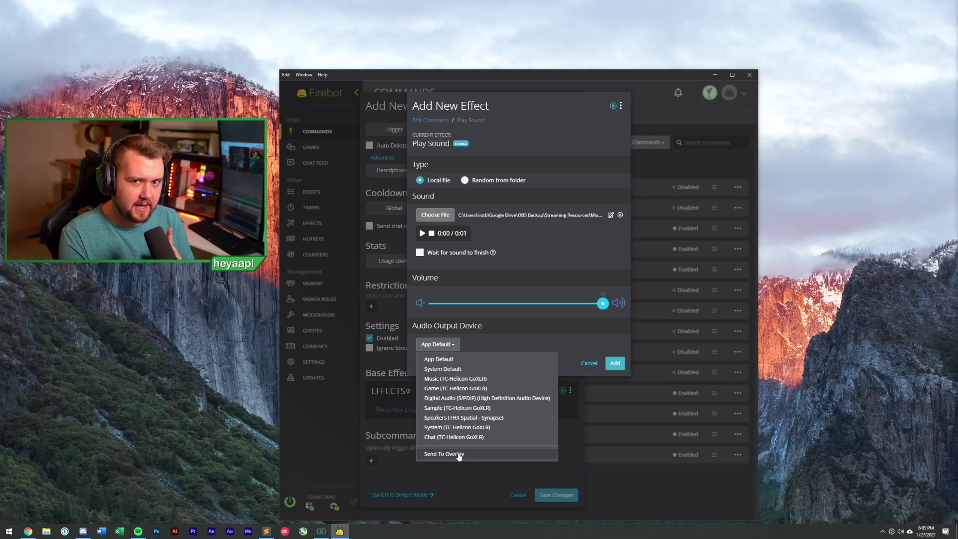
click(456, 359)
click(422, 234)
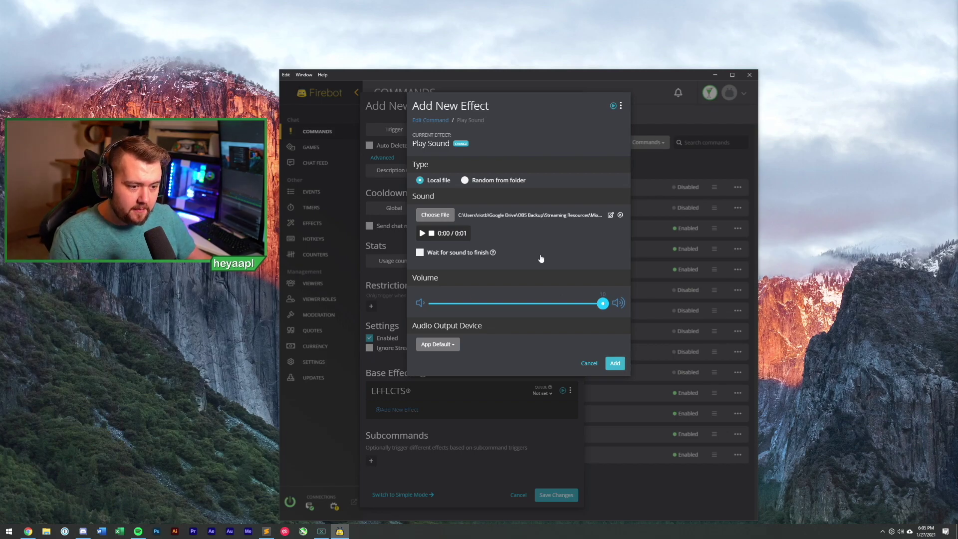
click(615, 363)
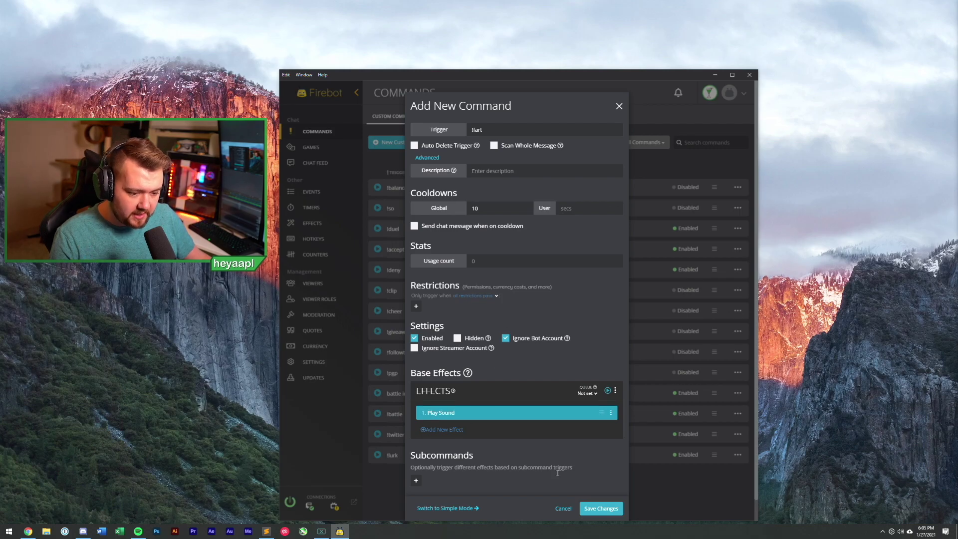
click(614, 508)
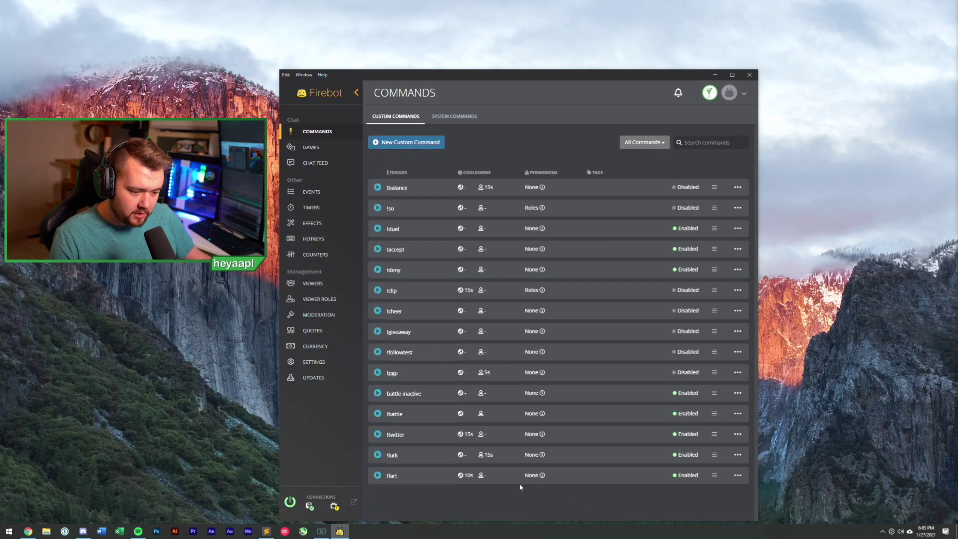
Step: Send !fart twice in the chat feed to test the command's sound and its cooldown
click(324, 162)
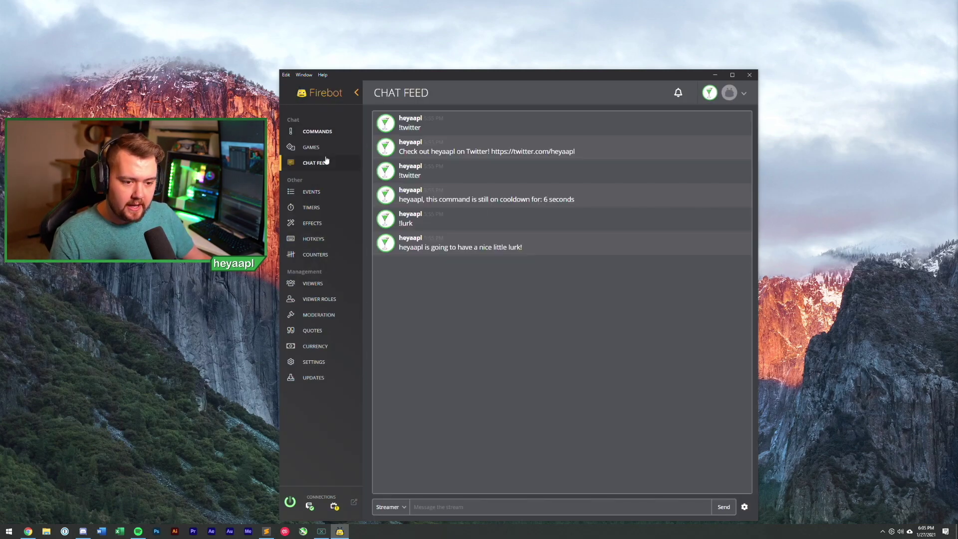
click(440, 505)
text(!fart)
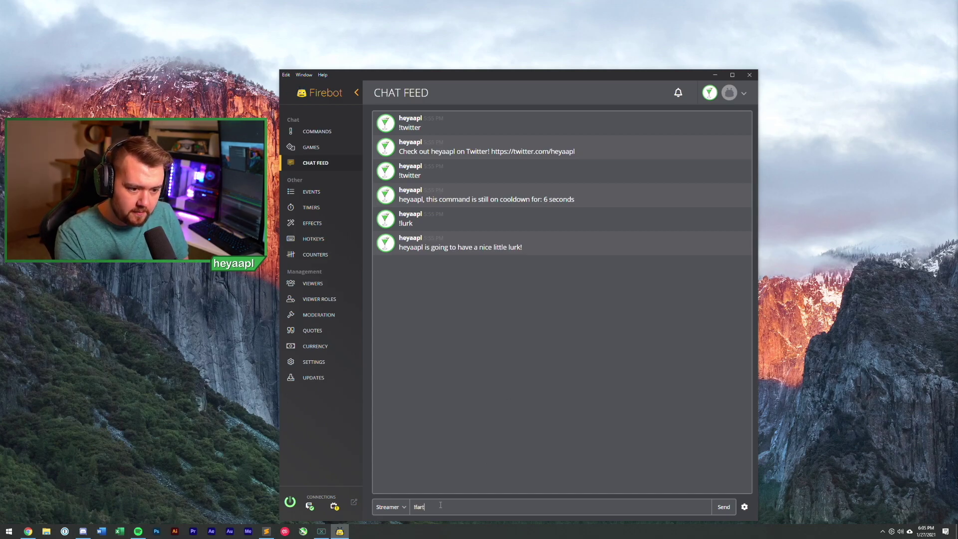
key(Return)
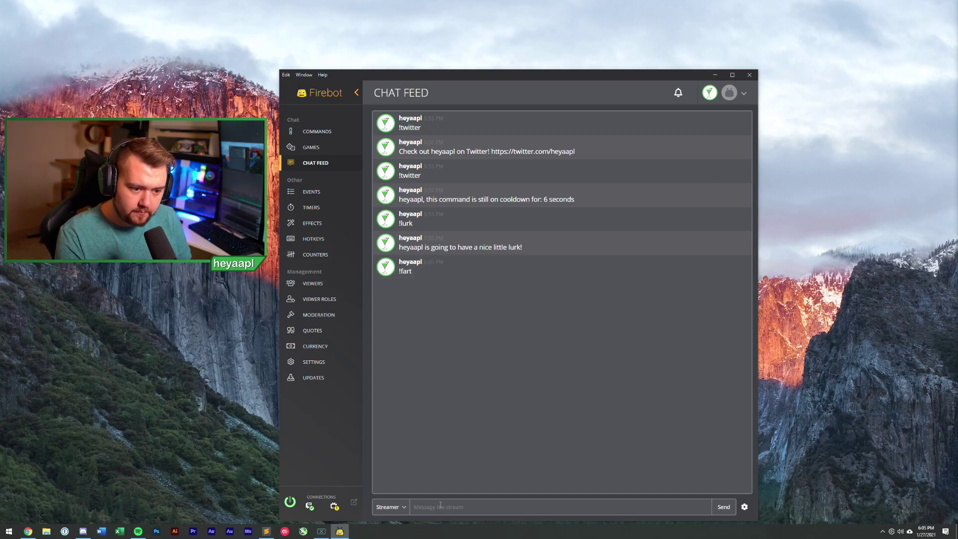
text(!fart)
key(Return)
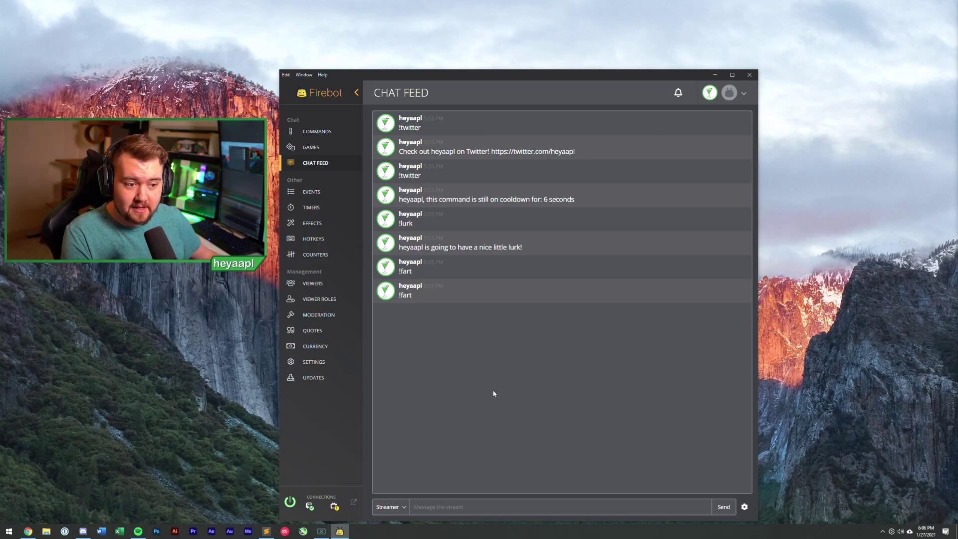
drag(536, 199, 588, 205)
right_click(588, 206)
click(596, 353)
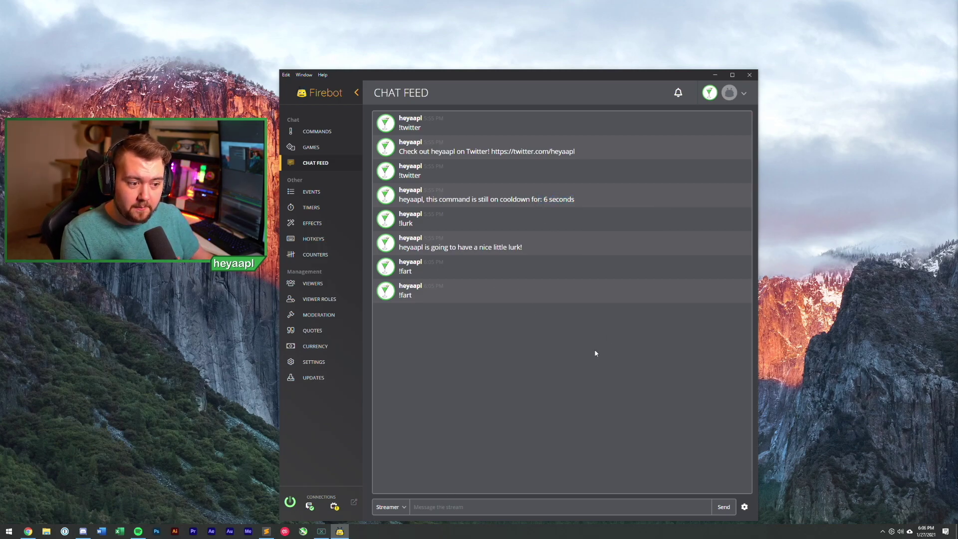
Step: Send !fart once more in the chat feed to test the command after the cooldown
click(482, 509)
text(!fart)
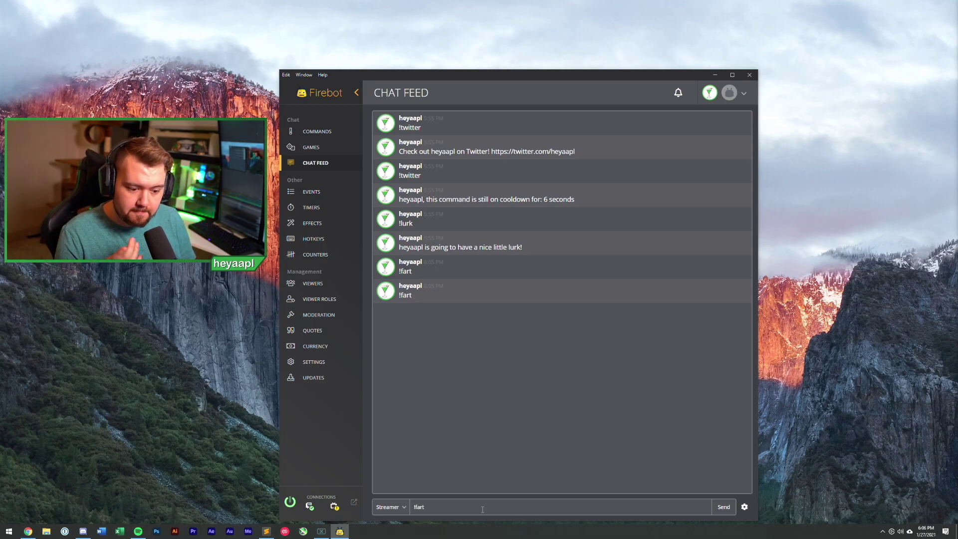
key(Return)
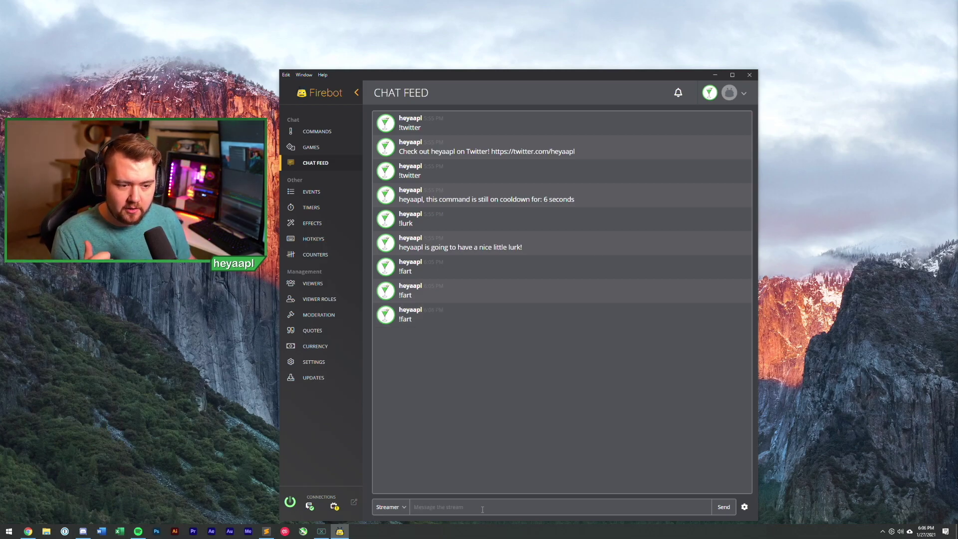
Step: Edit the !fart command's Play Sound effect and set its type to Random from folder
click(306, 132)
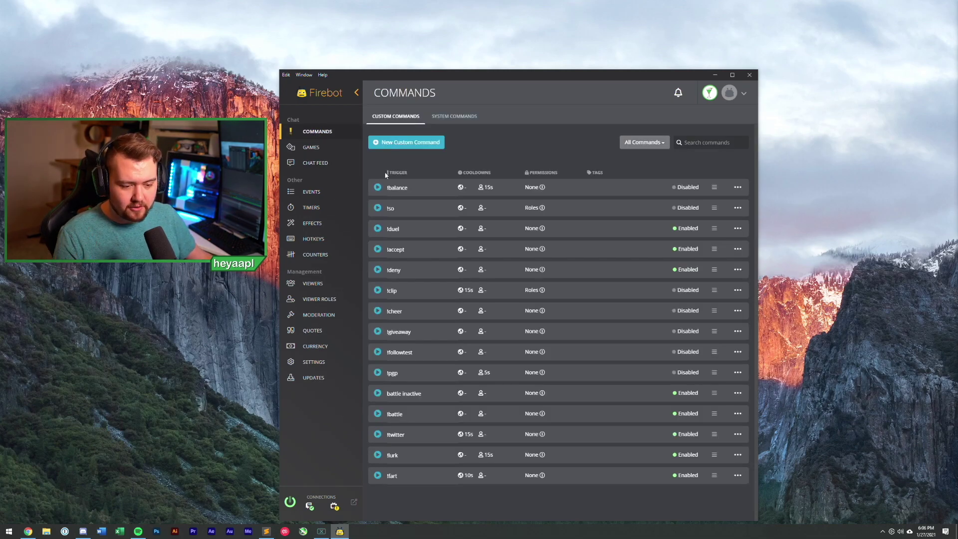
click(739, 476)
click(733, 438)
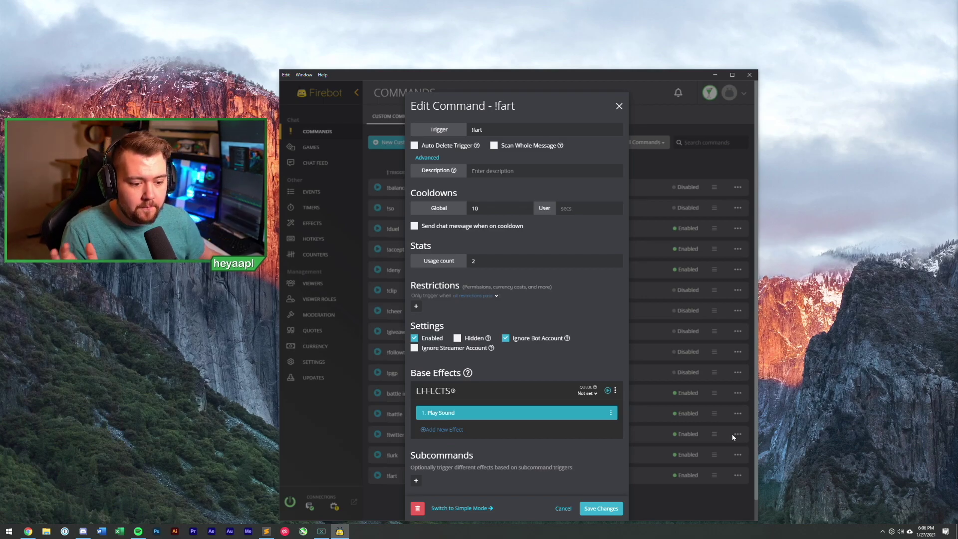
click(497, 413)
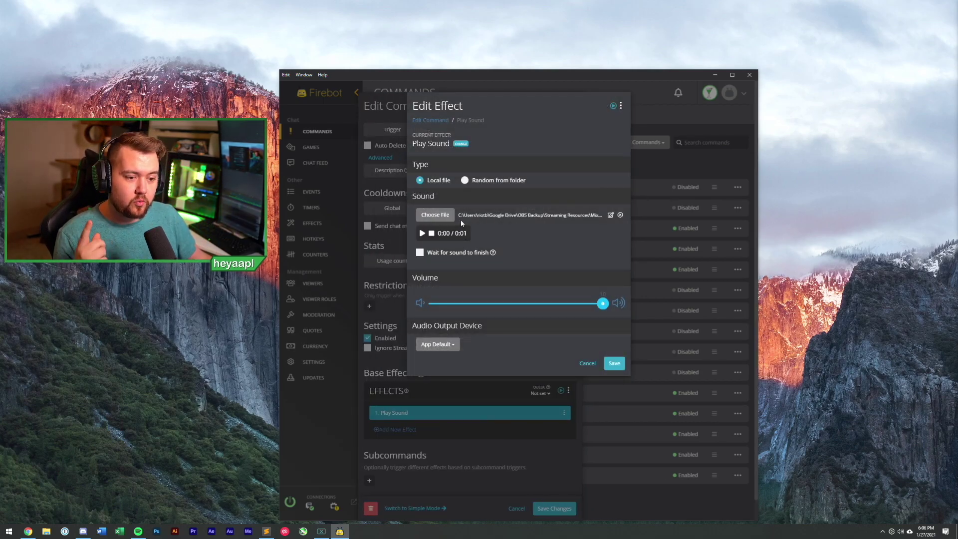
click(466, 180)
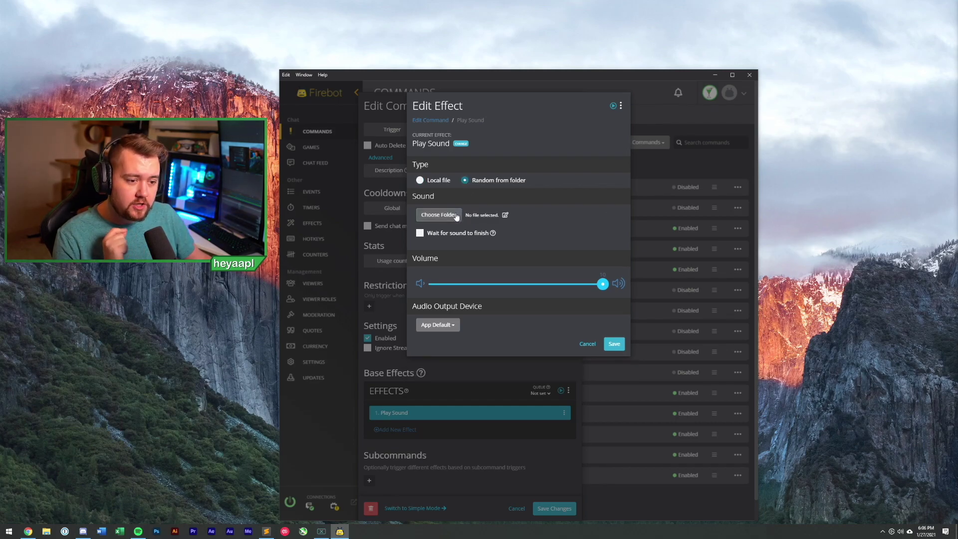
Step: Choose the Farts folder as the random sound source and save the effect and the !fart command
click(452, 215)
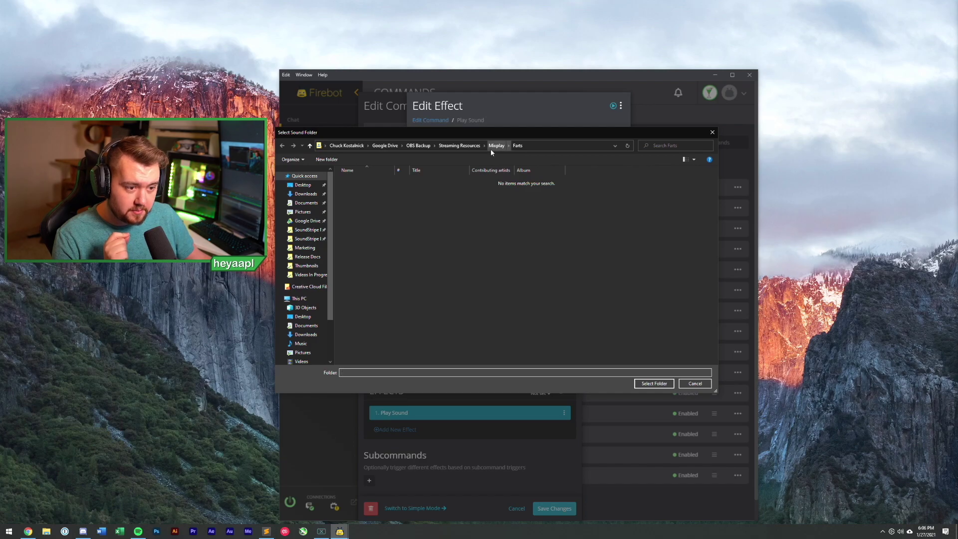
click(491, 150)
click(362, 197)
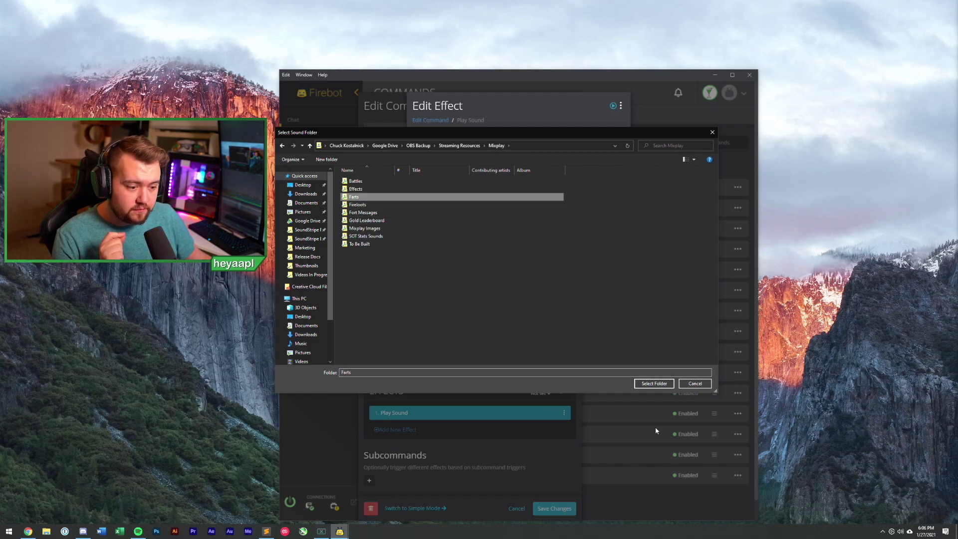
click(650, 385)
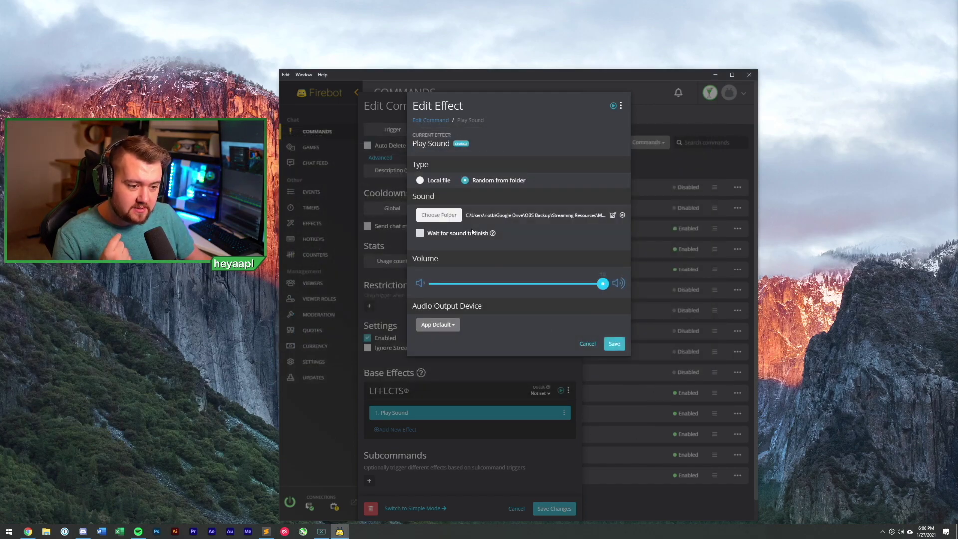
click(614, 344)
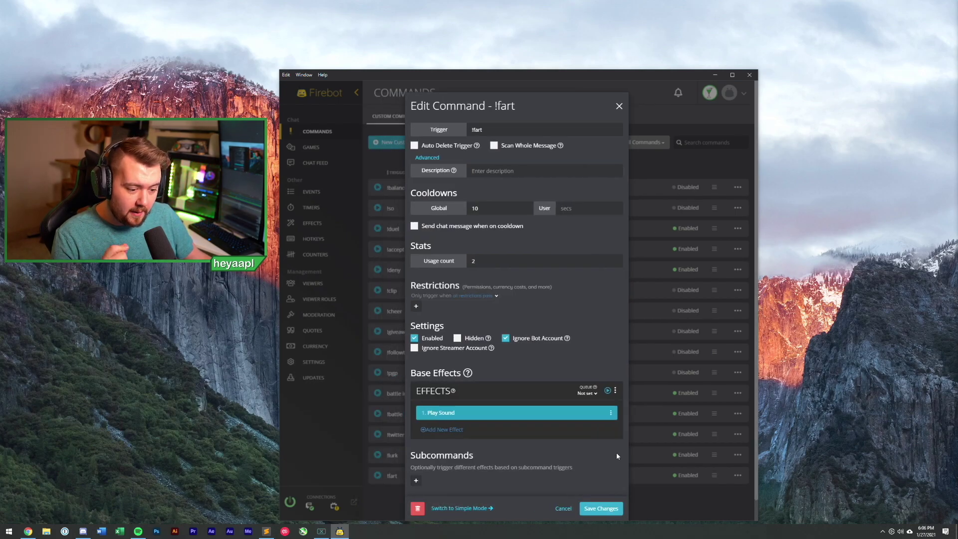
click(610, 509)
Step: Send !fart in the chat feed to test the random sound from the folder
click(322, 164)
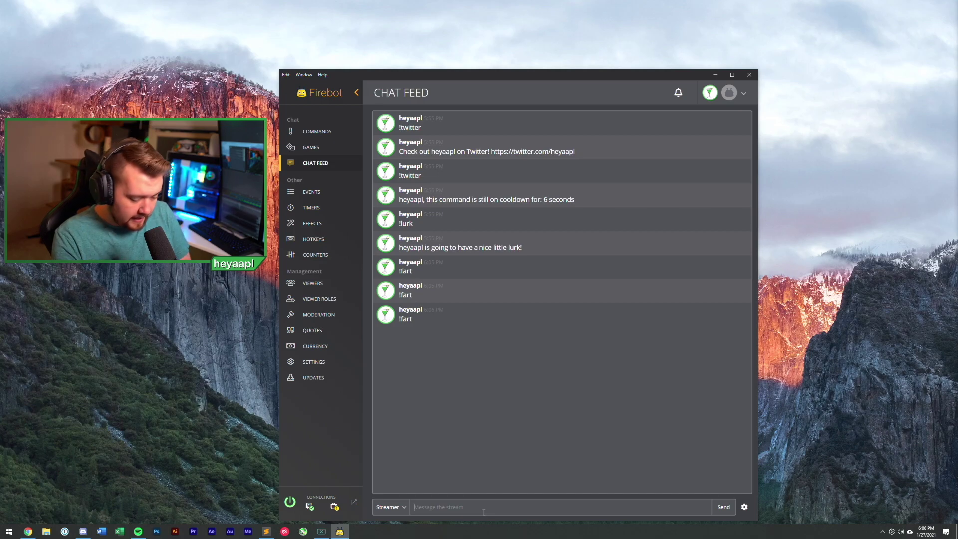
text(!fart)
key(Return)
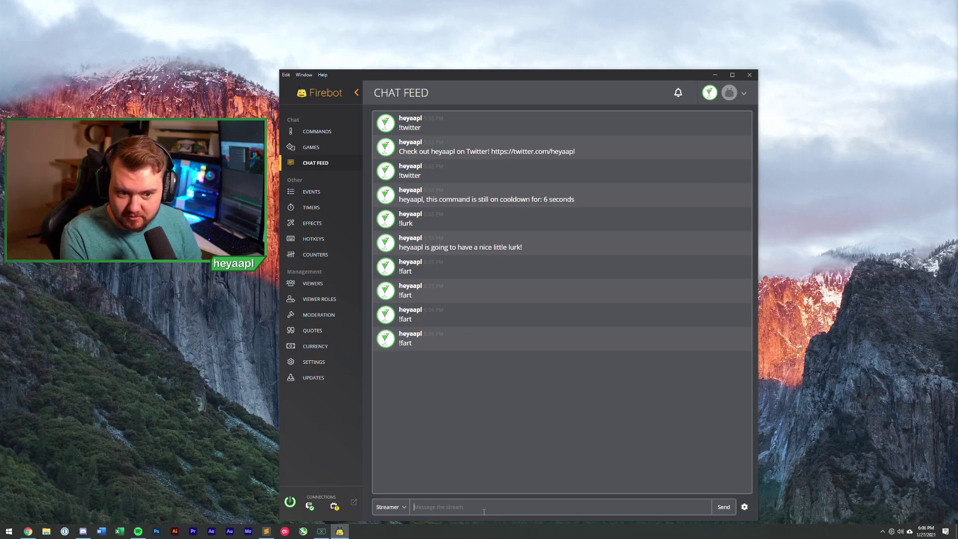
Step: Send !fart again in the chat feed to trigger another random sound
text(!fart)
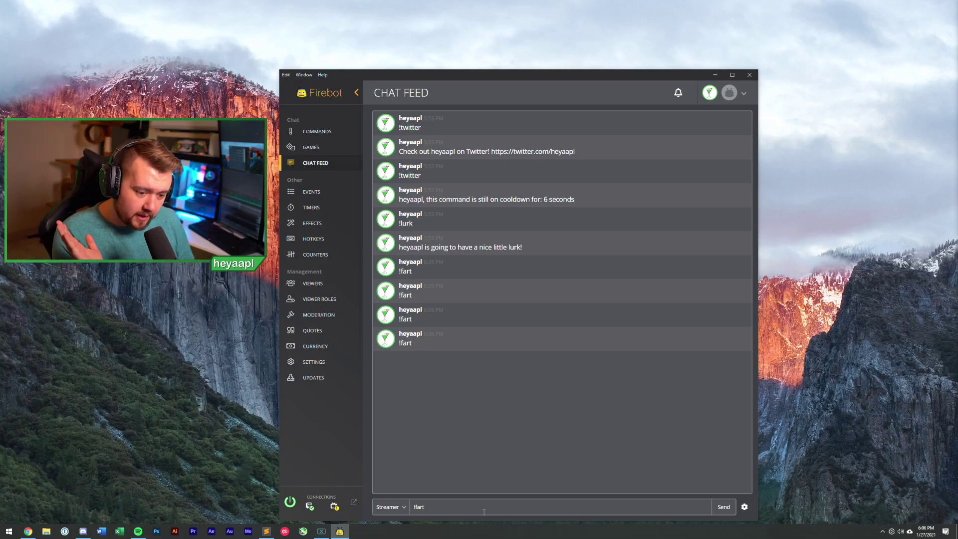
key(Return)
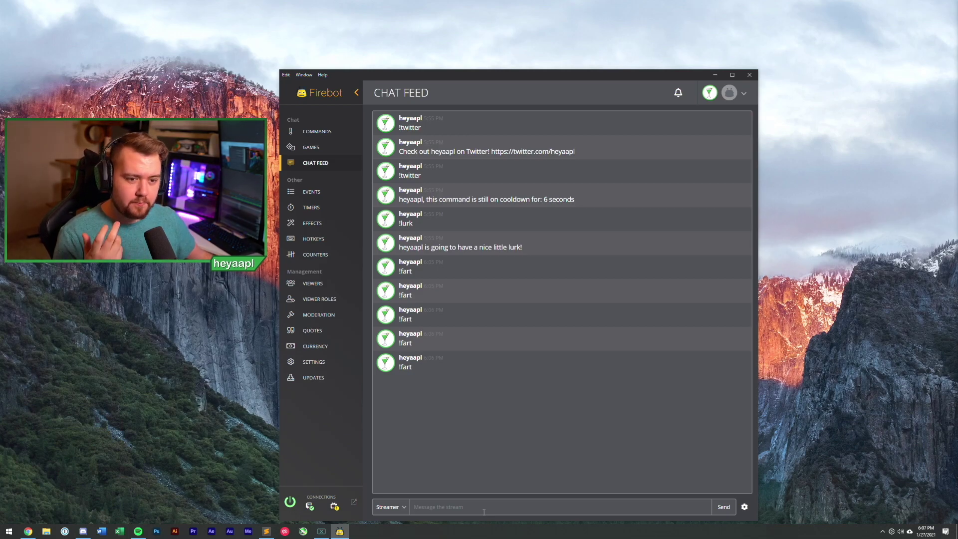
Step: Delete the existing !so command from the custom commands list
click(317, 132)
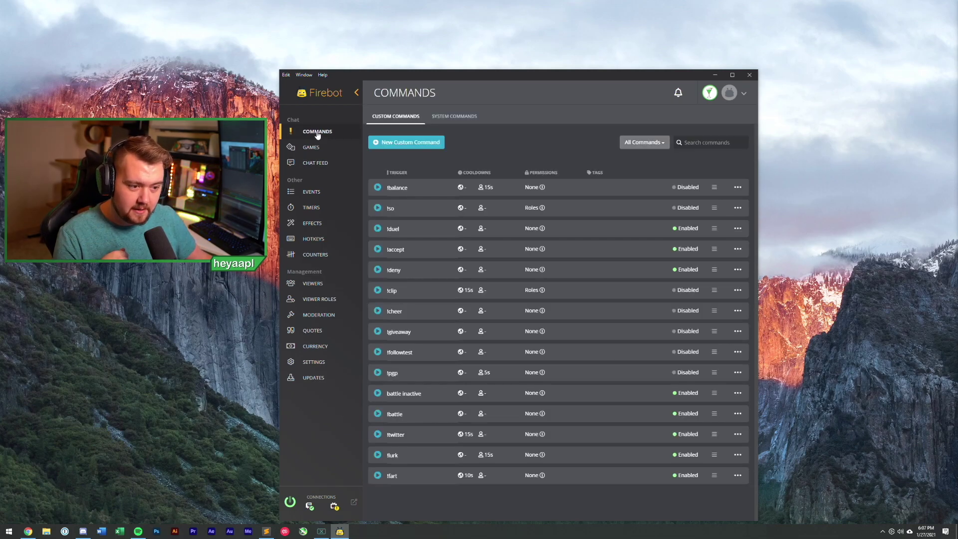
click(738, 209)
click(719, 244)
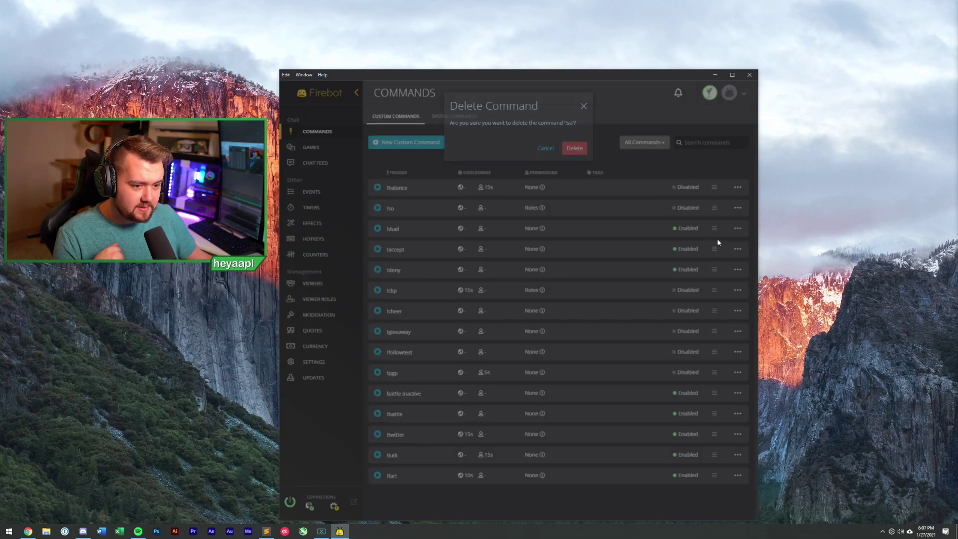
click(573, 148)
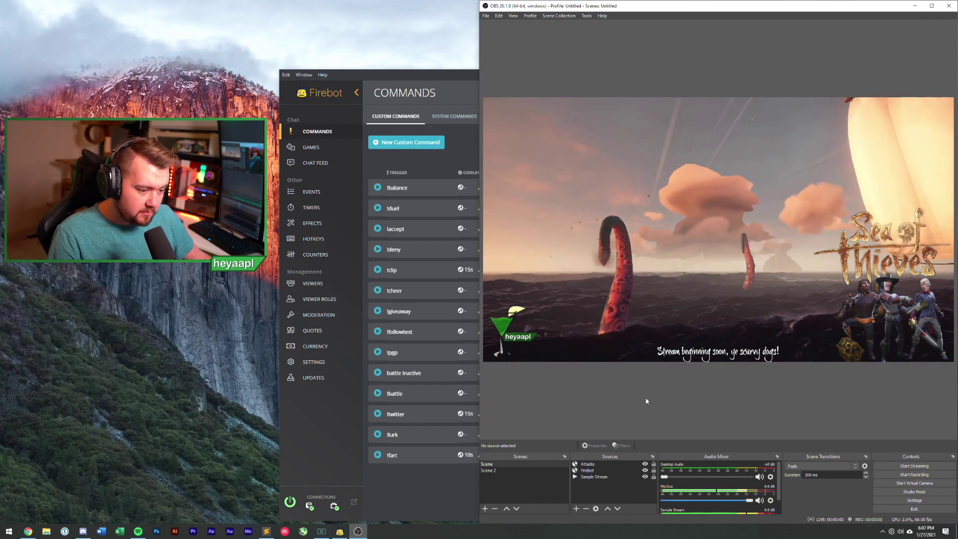
Step: Select the Firebot source in OBS, switch back to Firebot and open the overlay path information in the Overlay settings
click(586, 472)
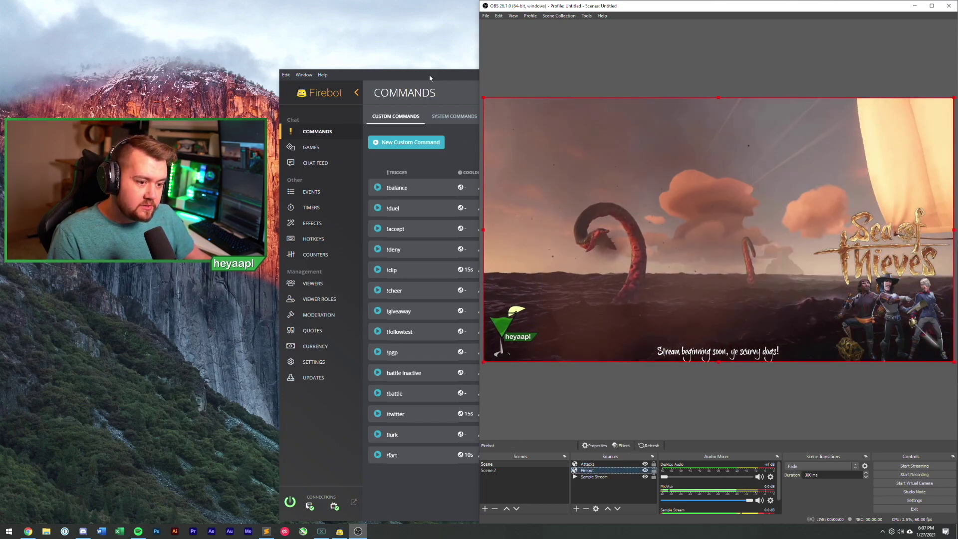
click(424, 76)
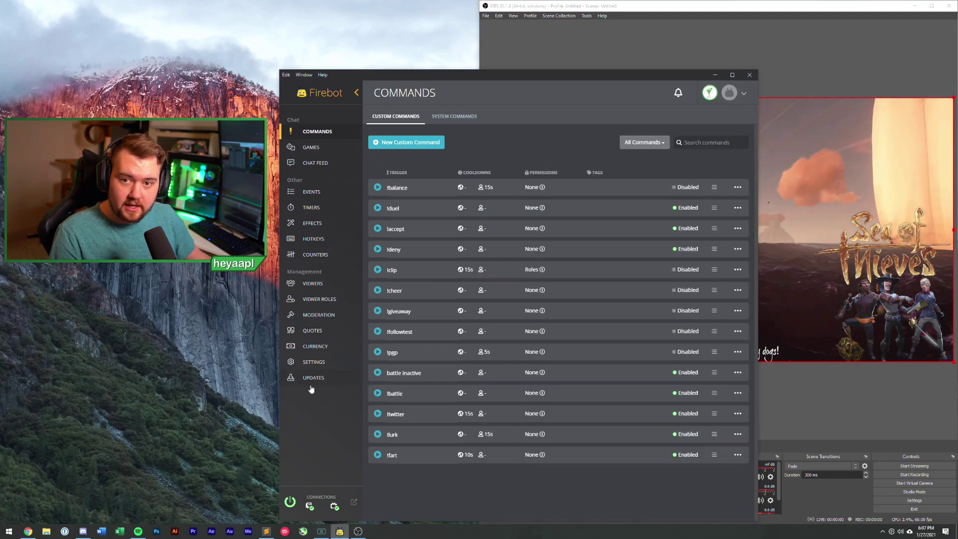
click(313, 362)
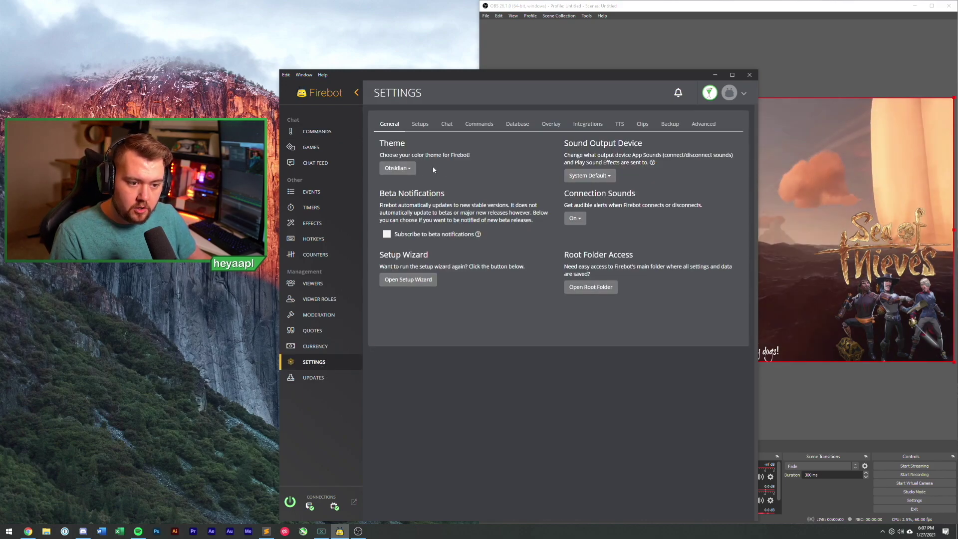
click(548, 126)
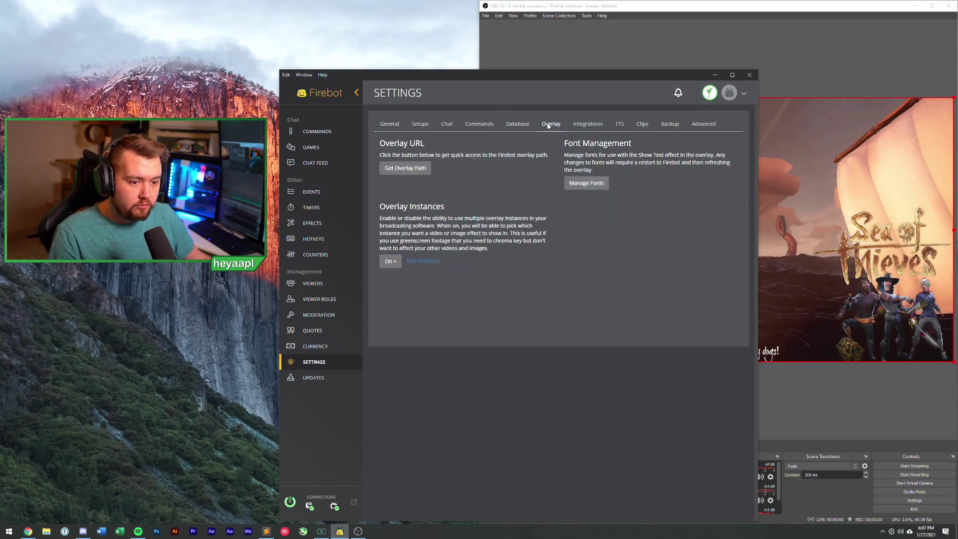
click(402, 168)
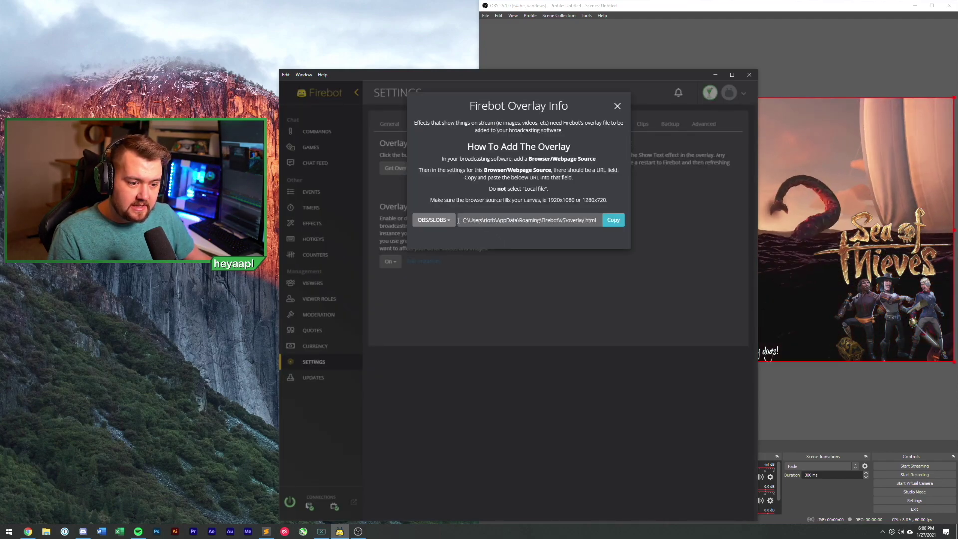
Step: View the overlay address for Direct Link/2 PC Setup and switch the broadcasting option back to OBS/SLOBS
click(430, 221)
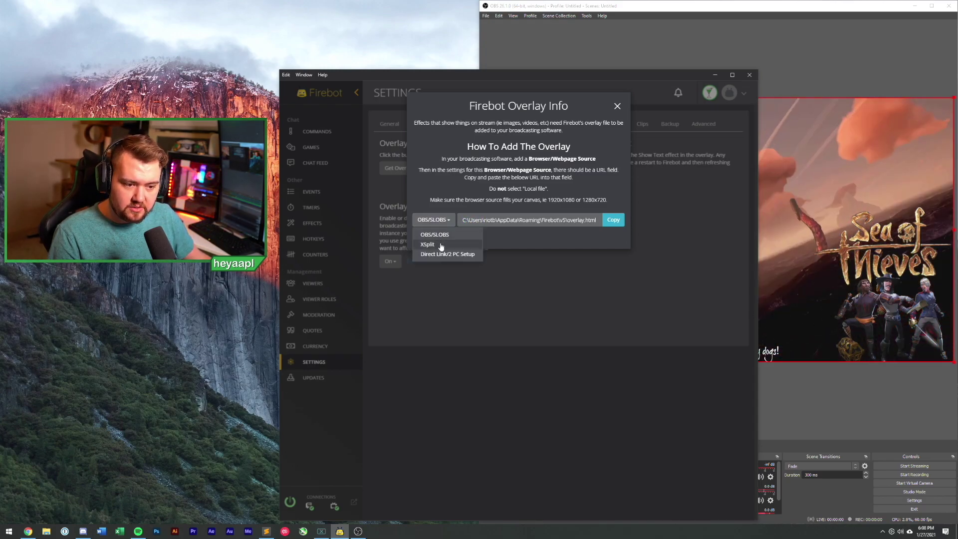
click(469, 257)
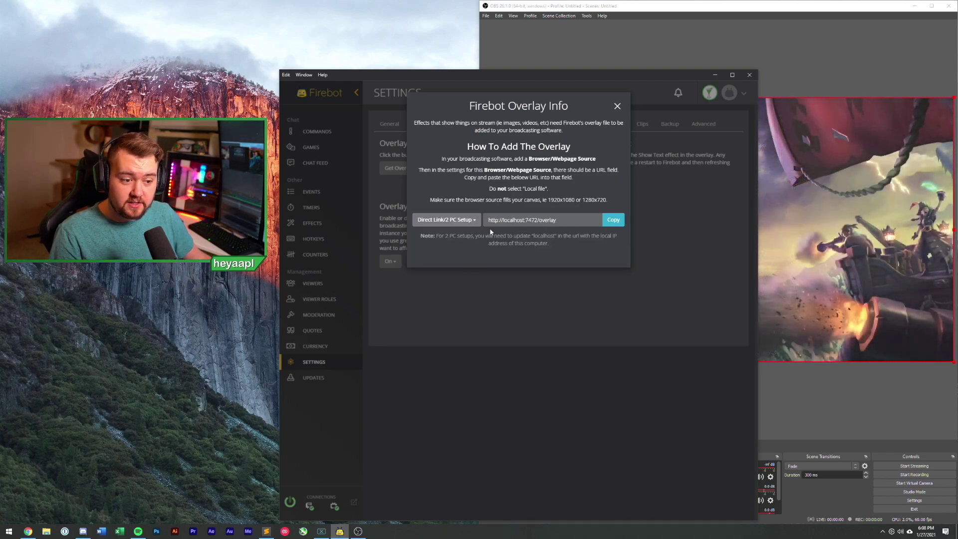
click(446, 220)
click(470, 231)
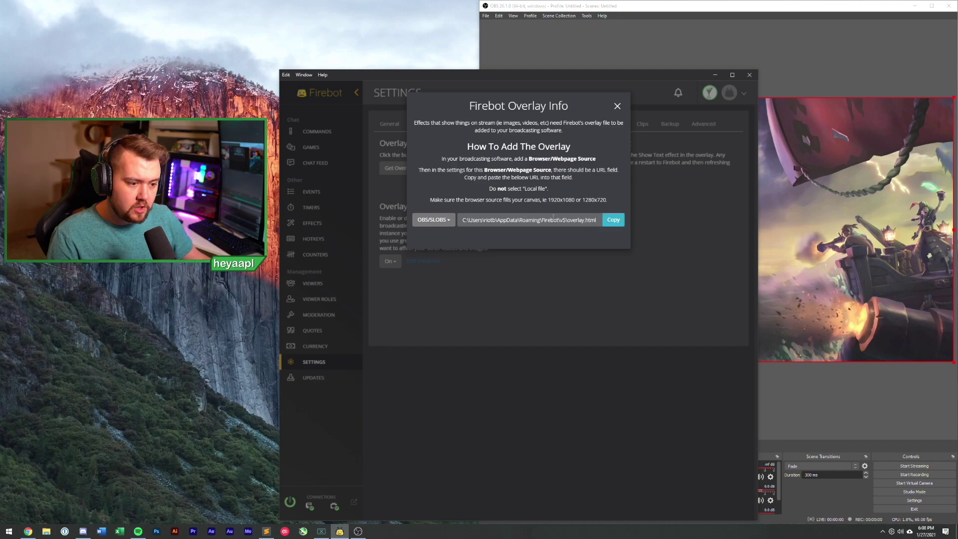
Step: Copy the OBS/SLOBS overlay path and set it as the URL of the Firebot browser source in OBS
click(621, 221)
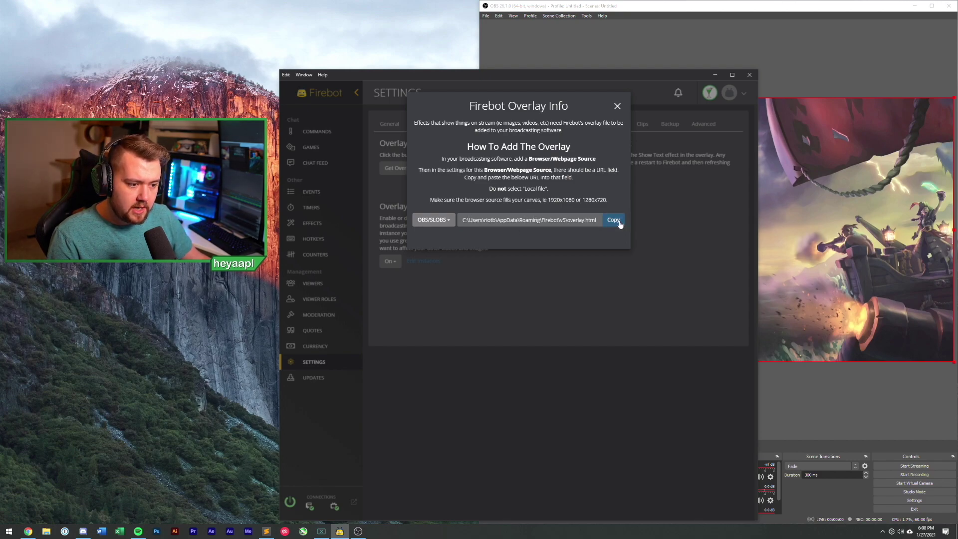
click(617, 106)
click(598, 471)
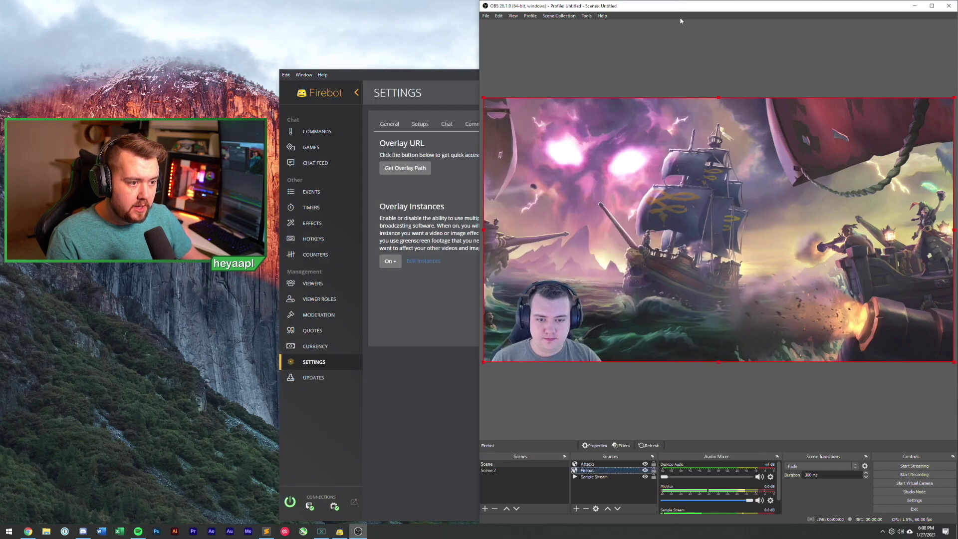
right_click(598, 472)
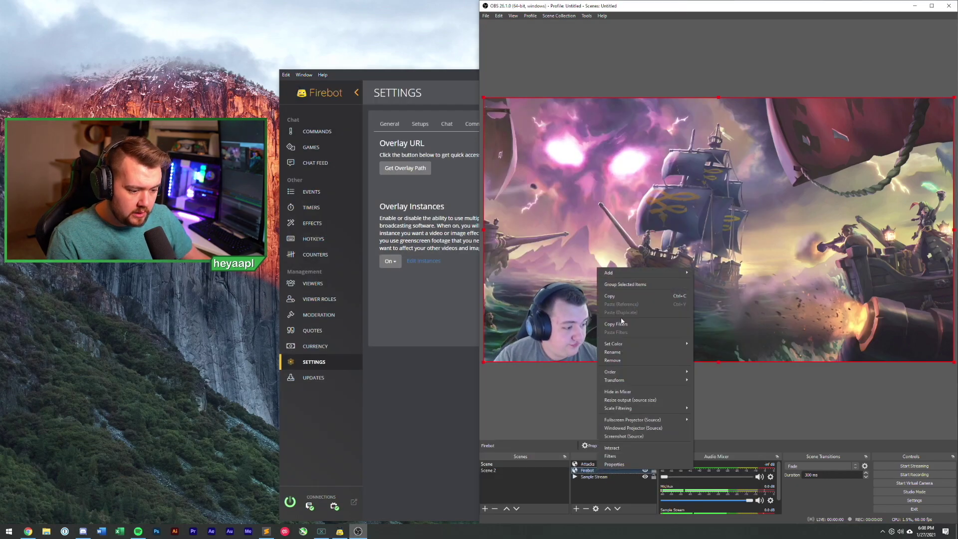
click(622, 464)
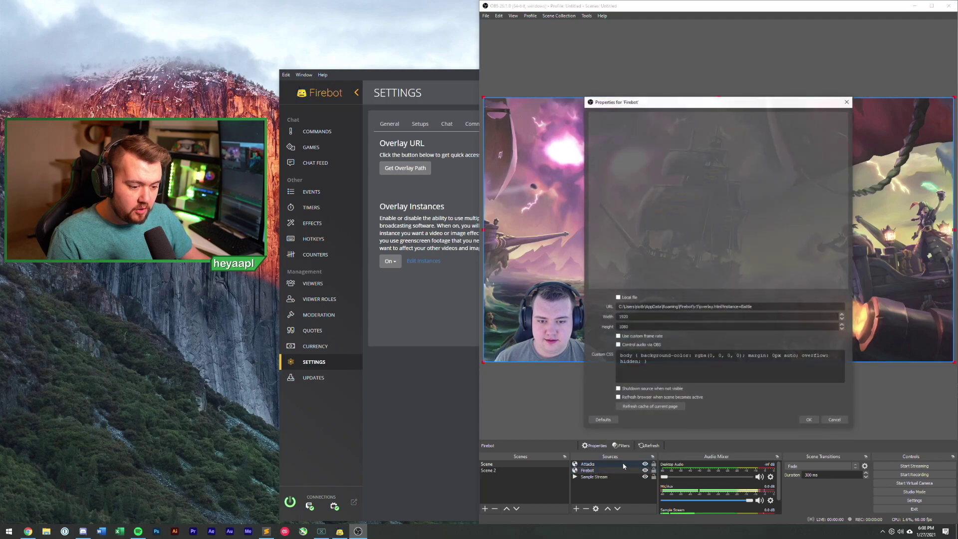
triple_click(744, 307)
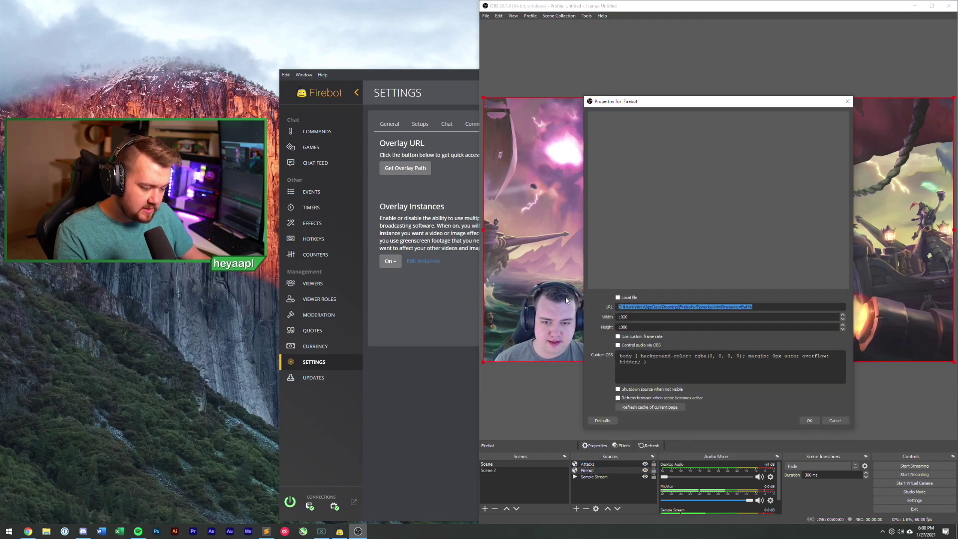
key(ctrl+v)
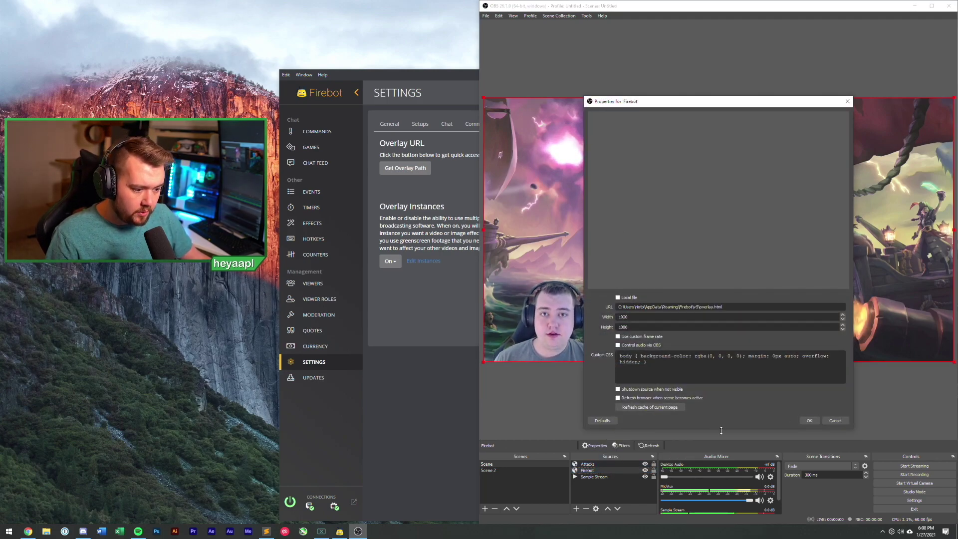
click(810, 420)
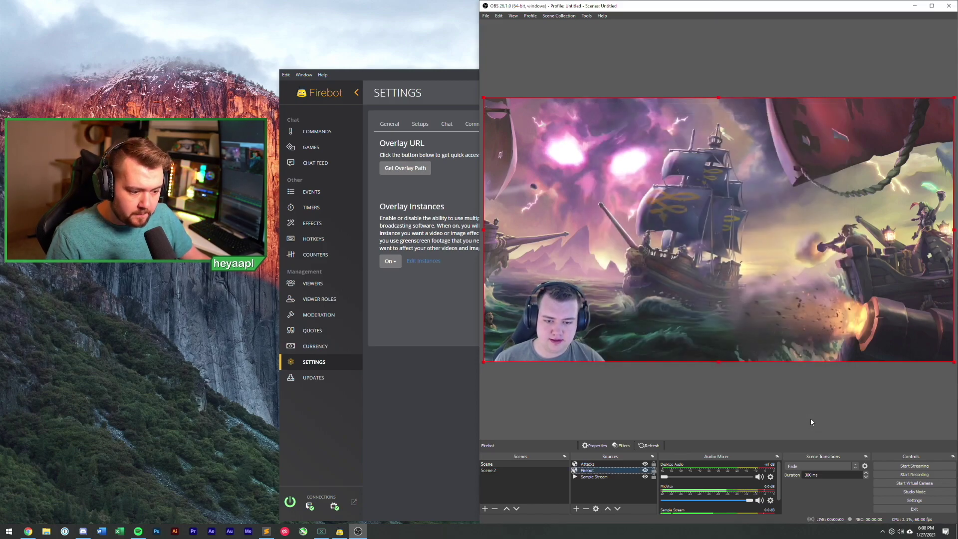
Step: Remove the Attacks source from the OBS scene
click(611, 464)
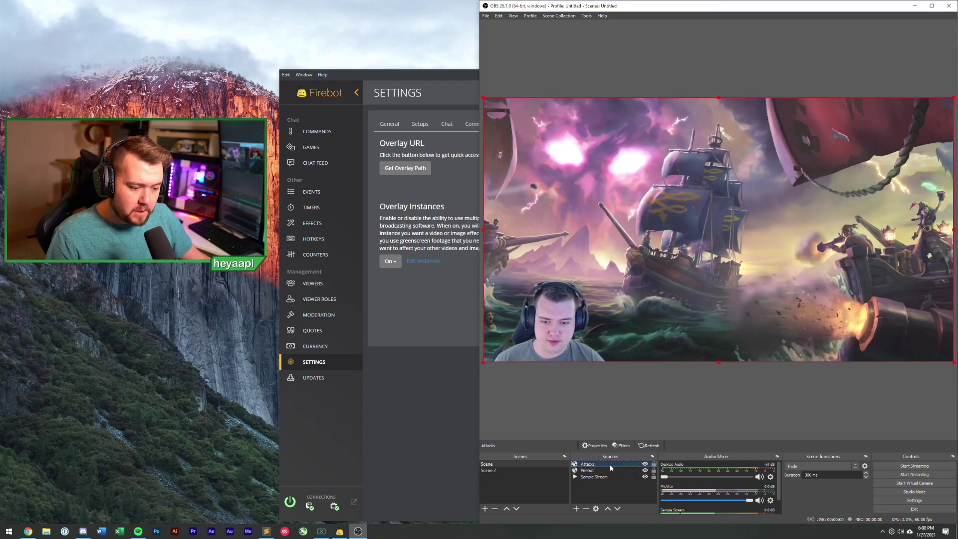
click(586, 508)
click(737, 276)
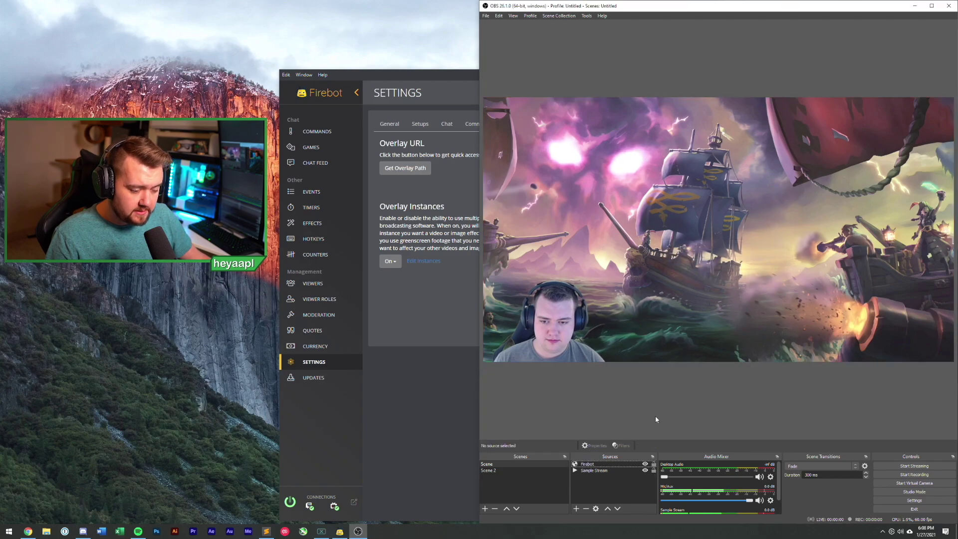
Step: Switch to Firebot, review the list of overlay instances and close it
click(385, 407)
click(421, 261)
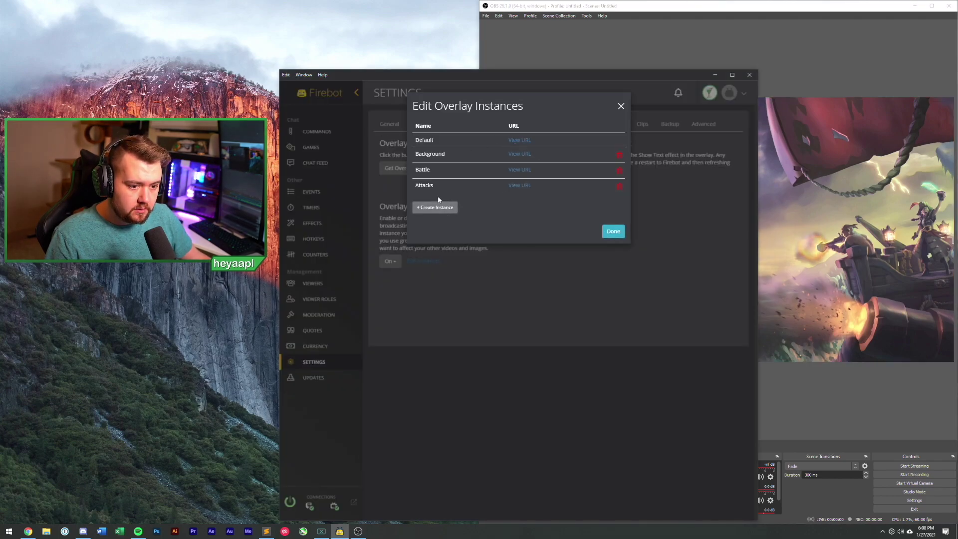
click(621, 108)
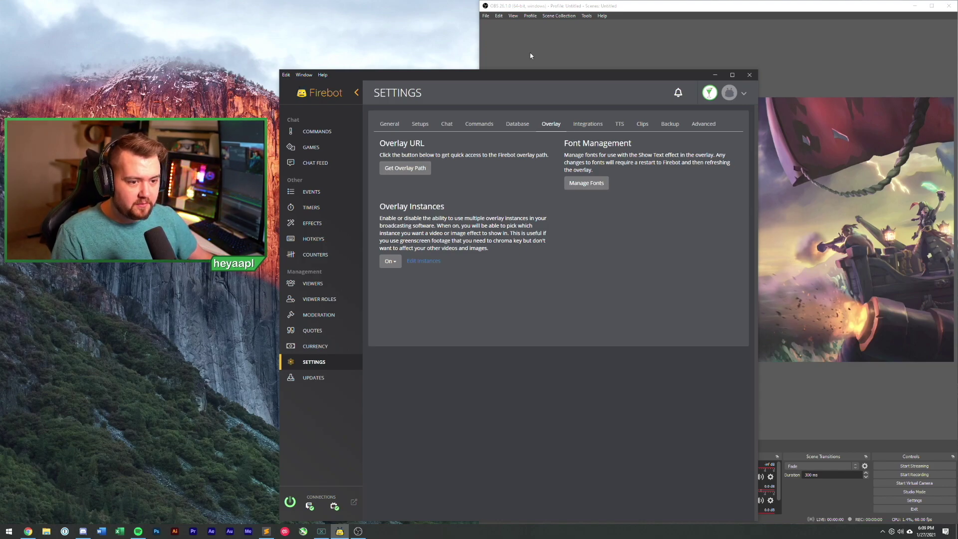
Step: Start a new custom command with the trigger !so
click(319, 131)
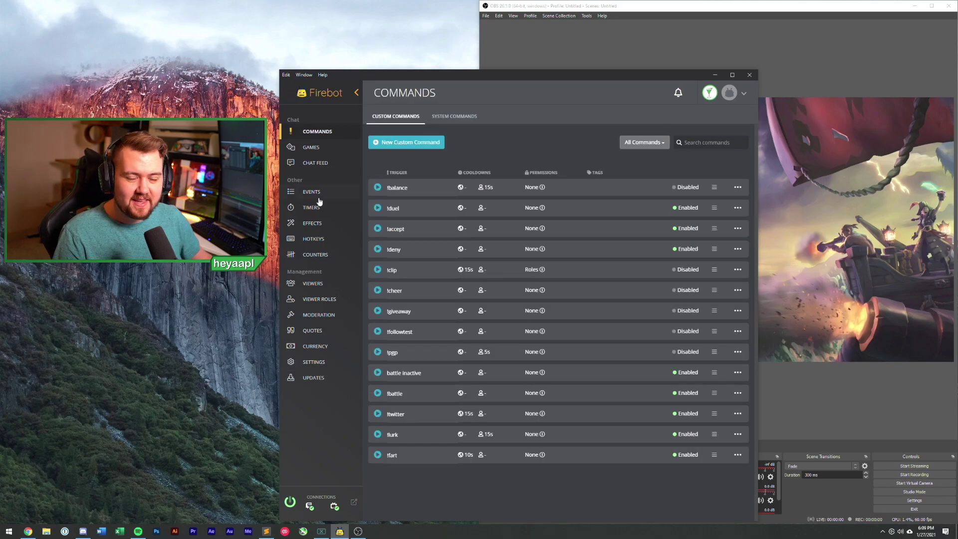
click(408, 143)
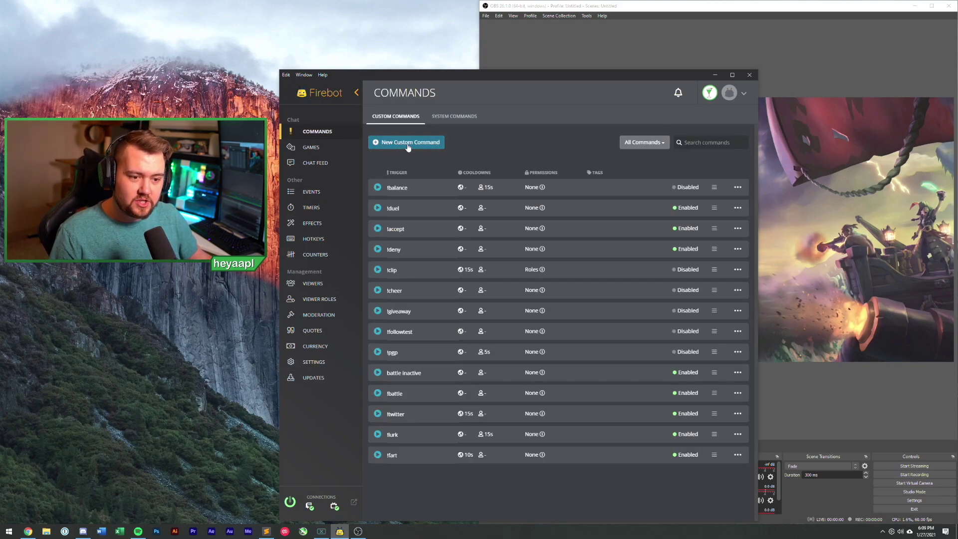
click(492, 129)
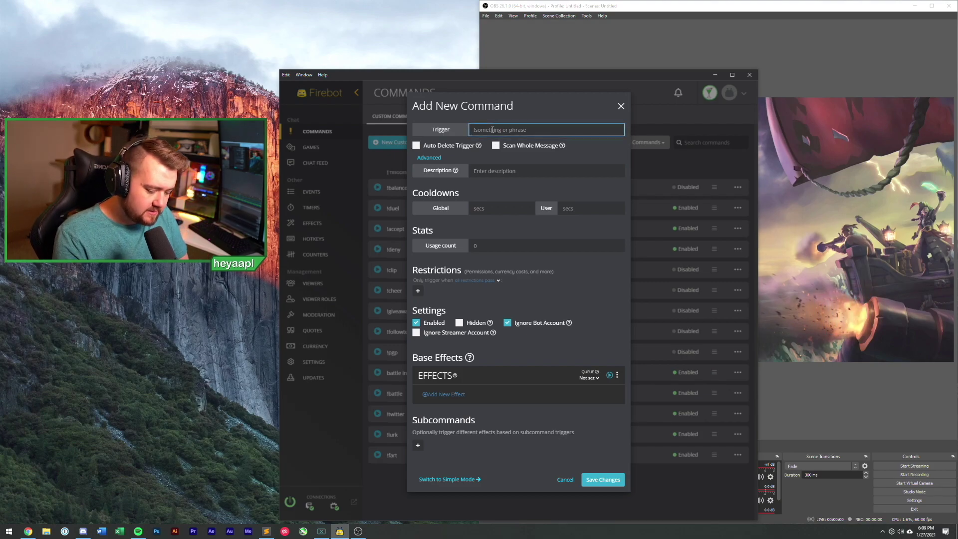
text(!so)
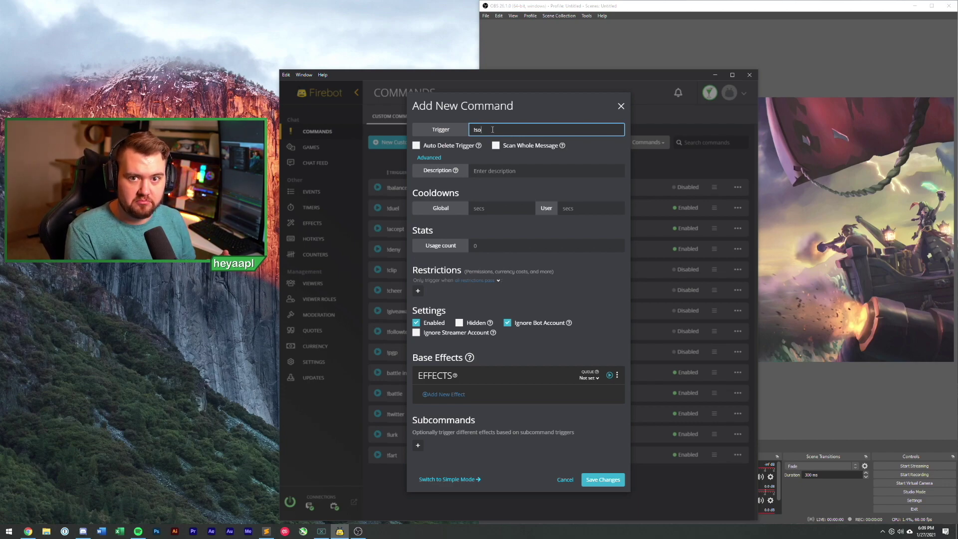
Step: Add a Permissions restriction to the !so command
click(419, 291)
click(503, 128)
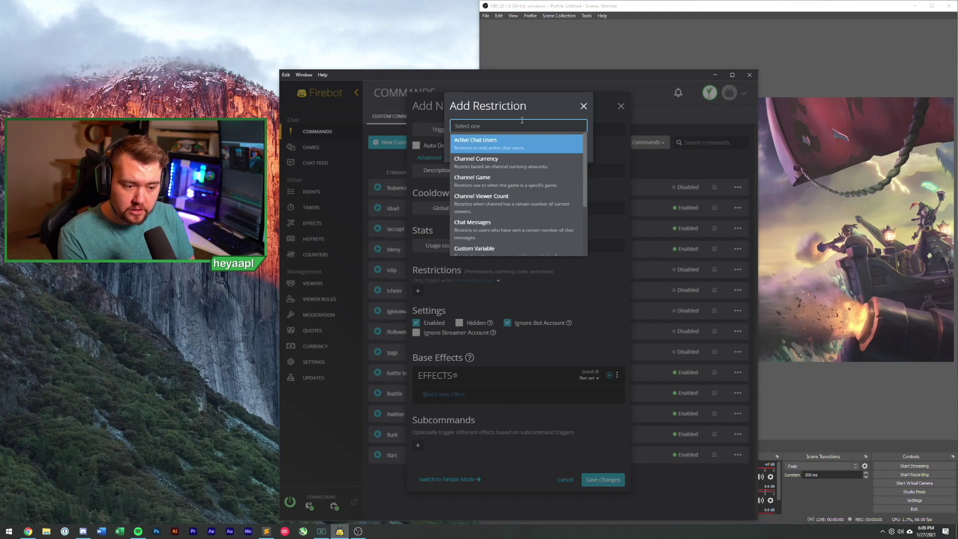
text(p)
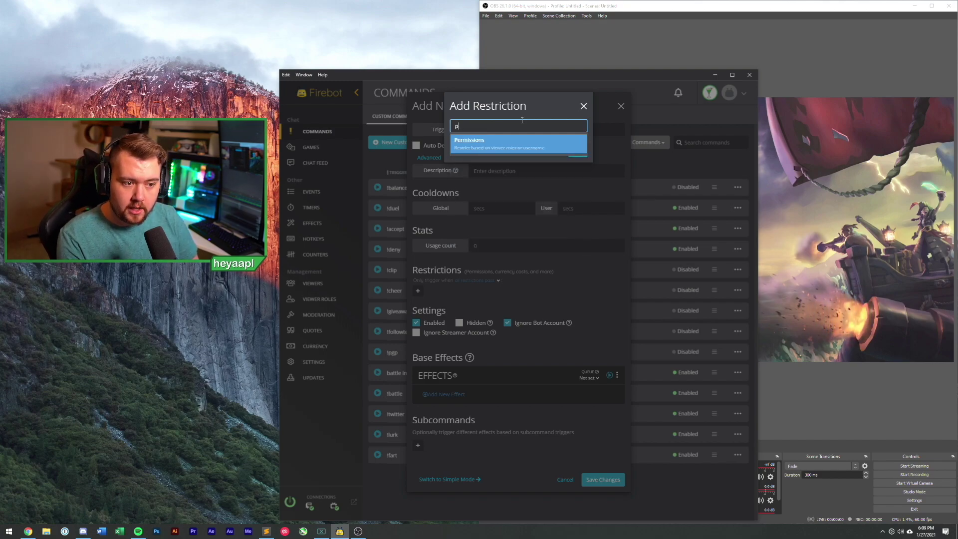
click(526, 140)
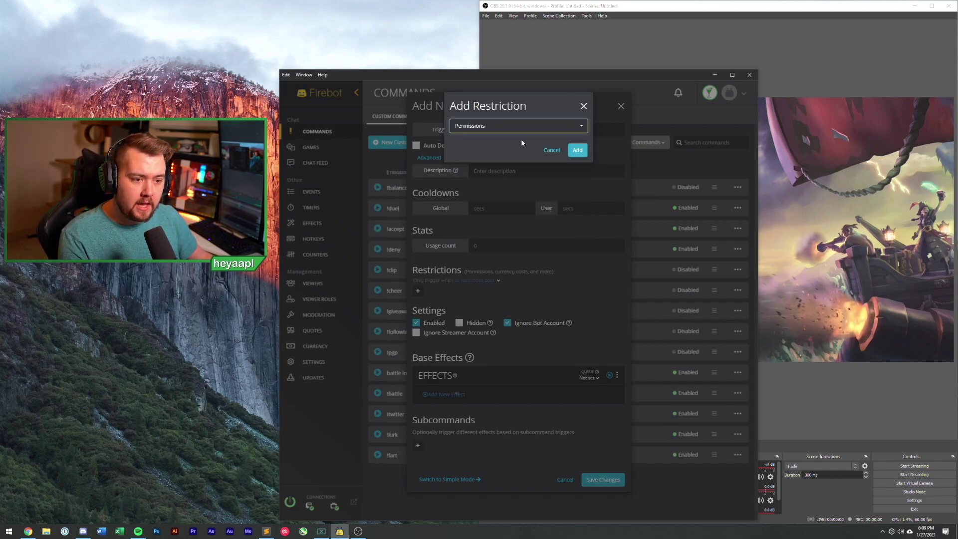
click(580, 150)
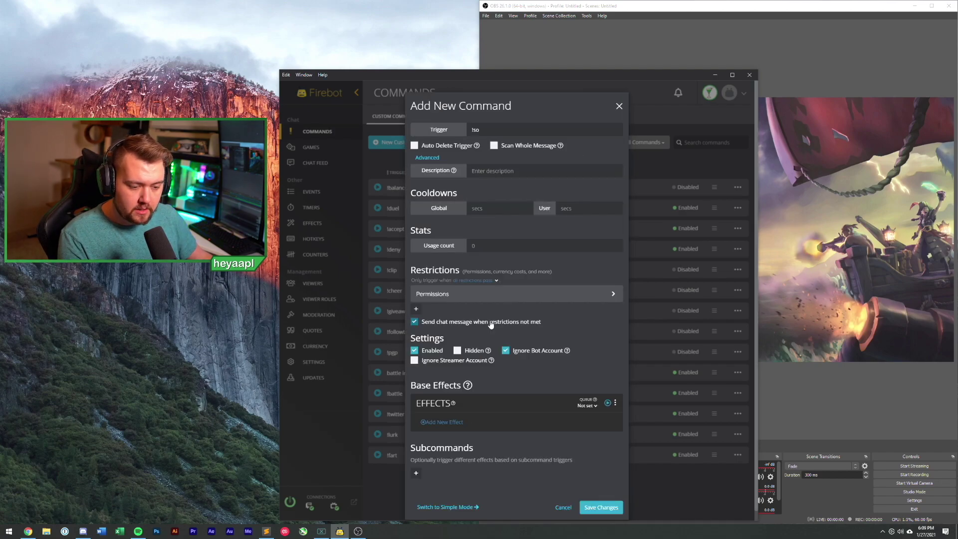
Step: Limit the !so command's permissions to the Moderator and Streamer viewer roles
click(479, 294)
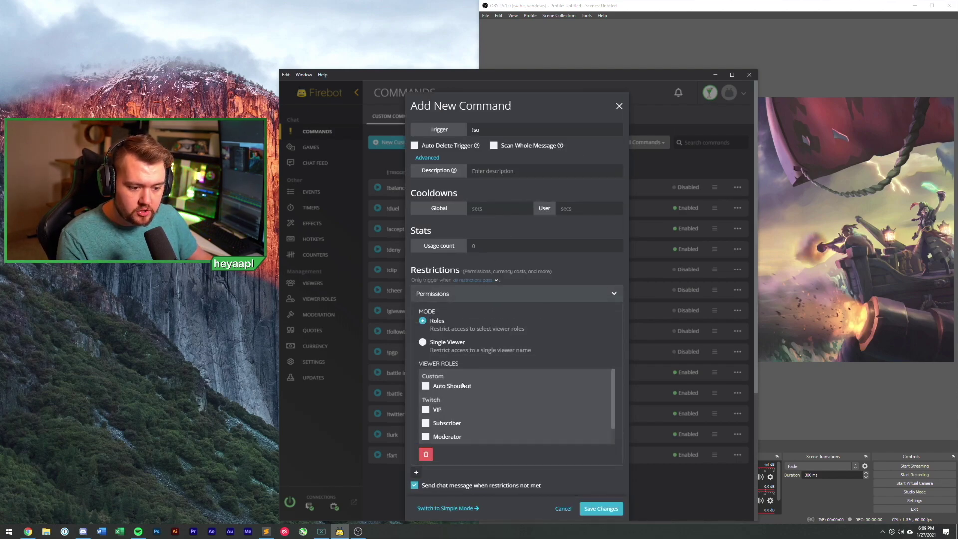
click(445, 436)
scroll(487, 415, down, 1)
click(446, 437)
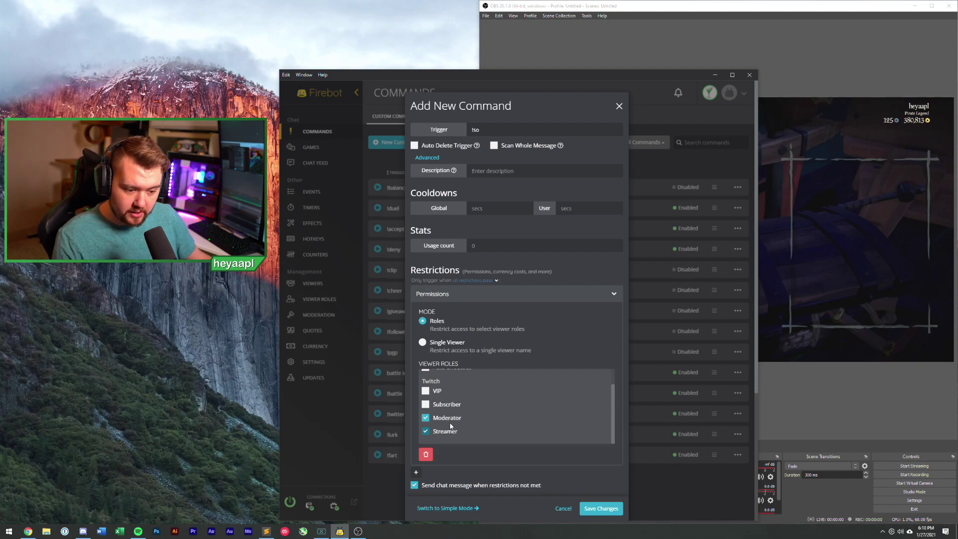
click(525, 296)
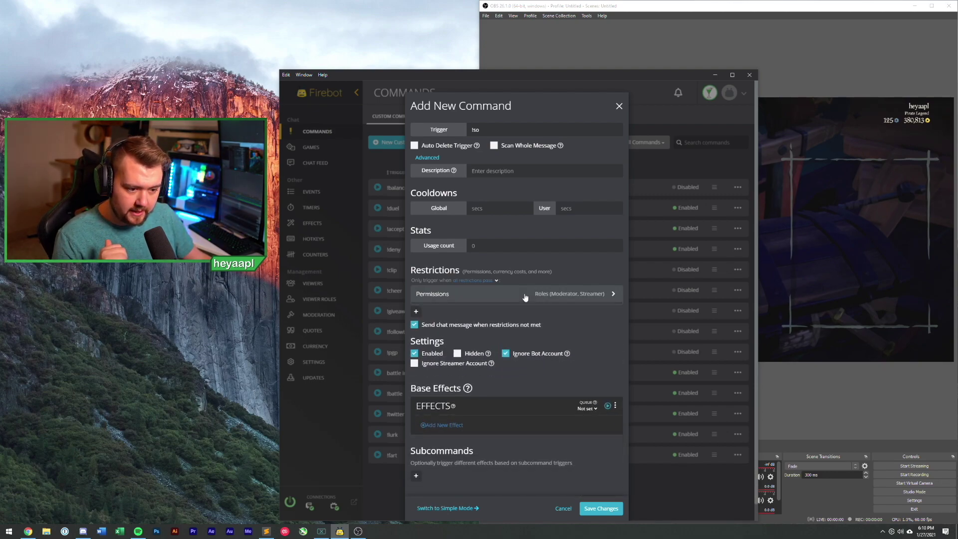
Step: Add a Show Shoutout effect to the !so command and move the window up to expose its settings
click(443, 423)
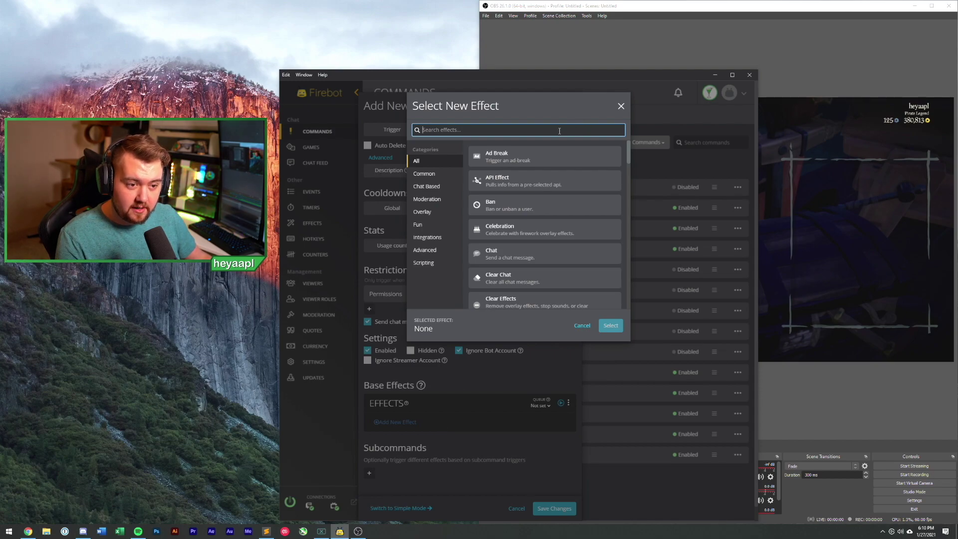
text(shou)
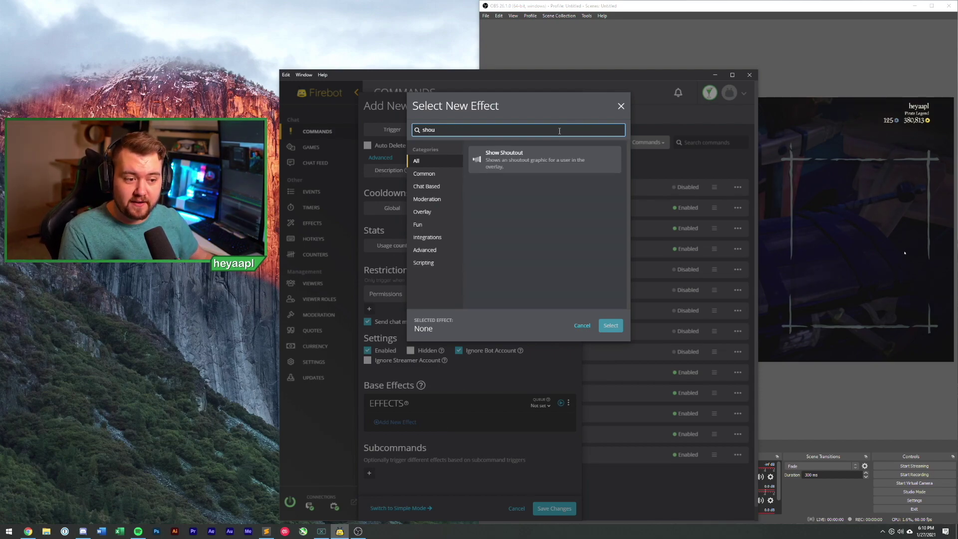
click(513, 157)
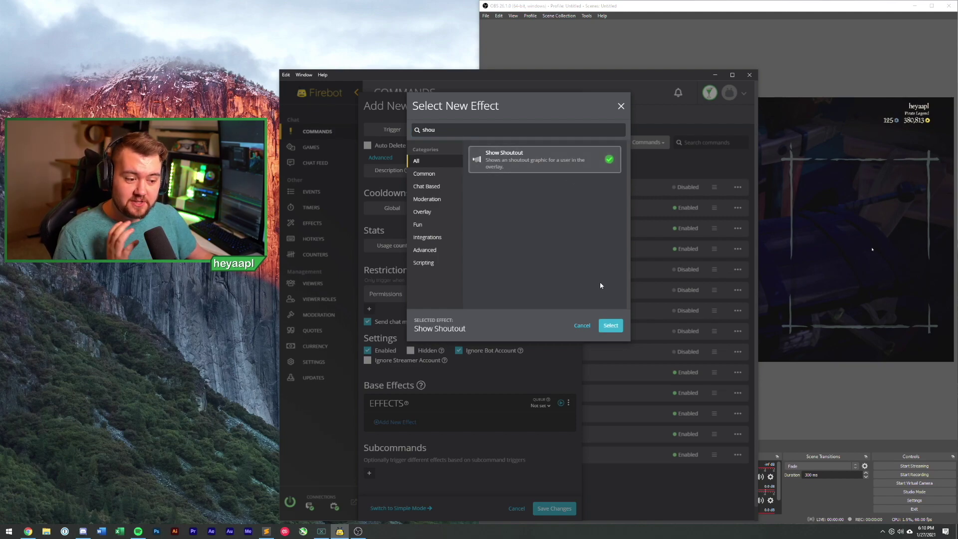
click(612, 327)
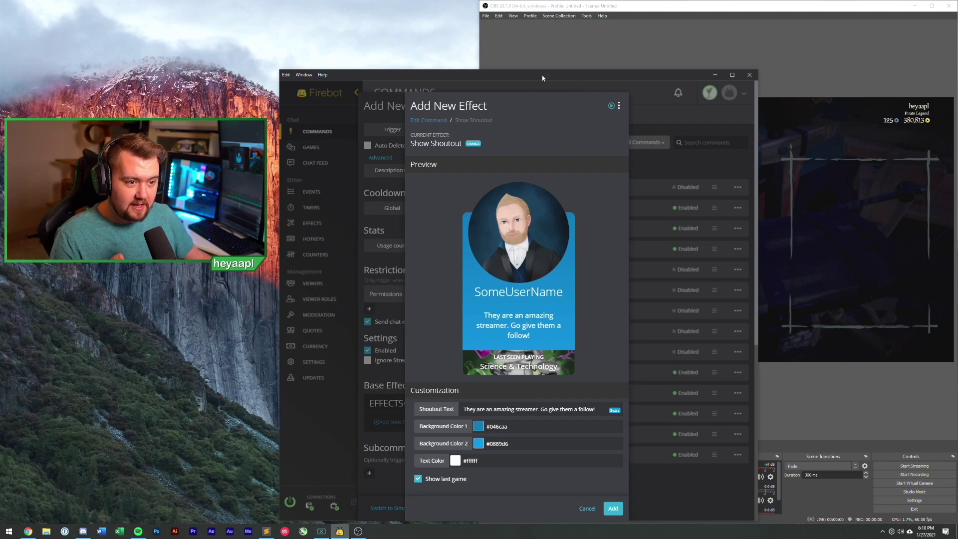
drag(544, 78, 545, 44)
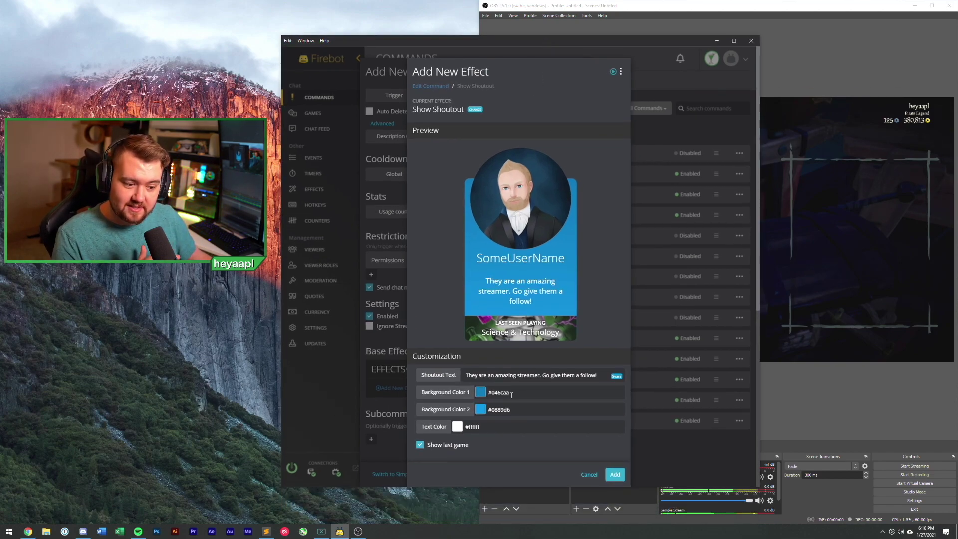
Step: Set the shoutout card's Background Color 1 to green #17E62F and check the Background Color 2 and Text Color pickers
click(501, 395)
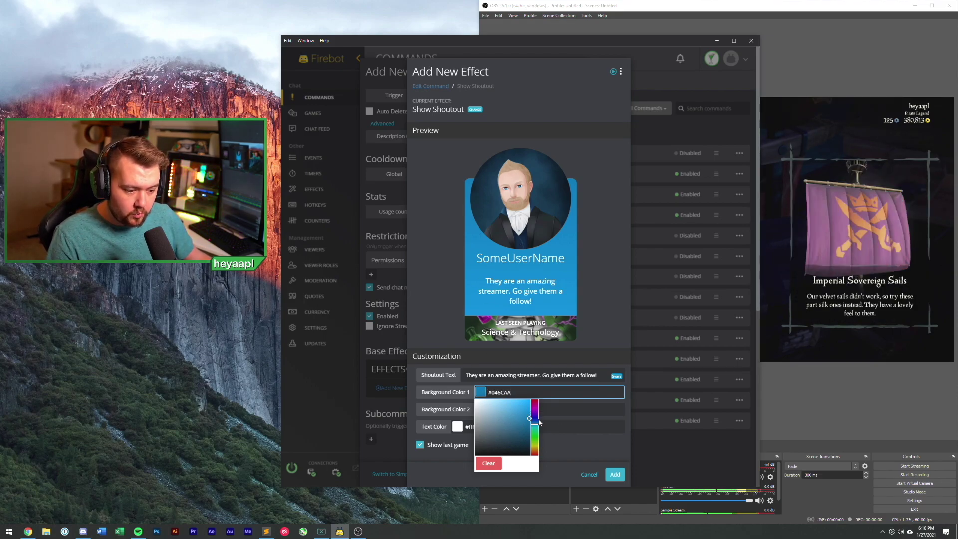
click(534, 435)
click(525, 405)
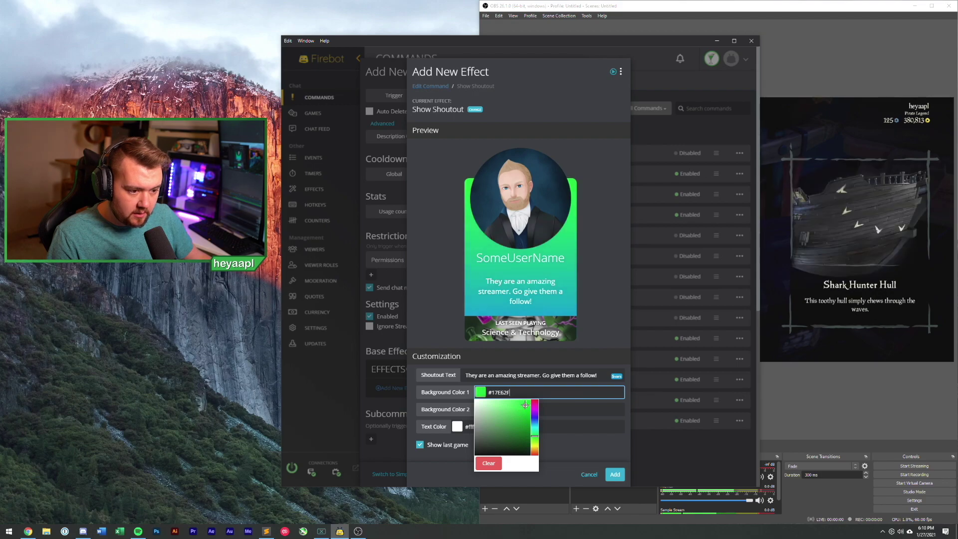
click(571, 407)
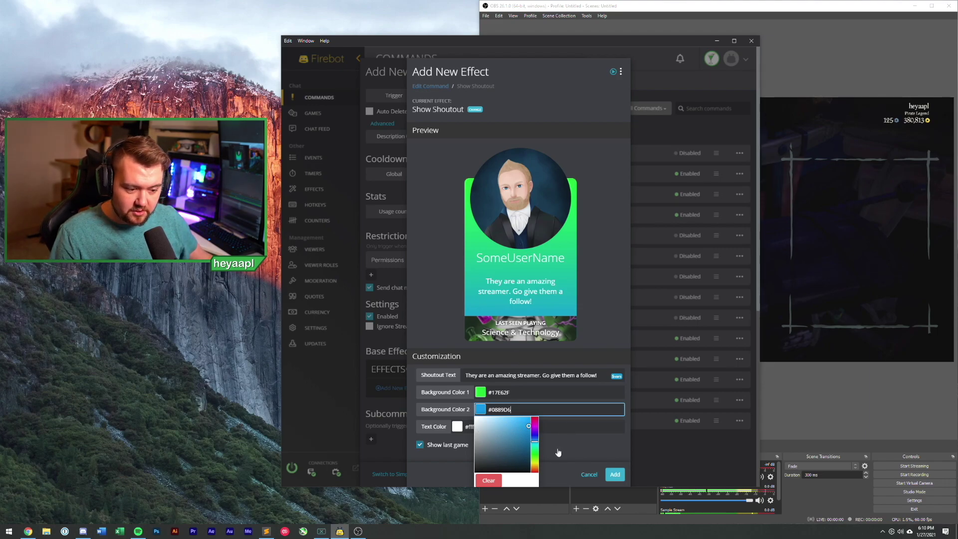
click(478, 426)
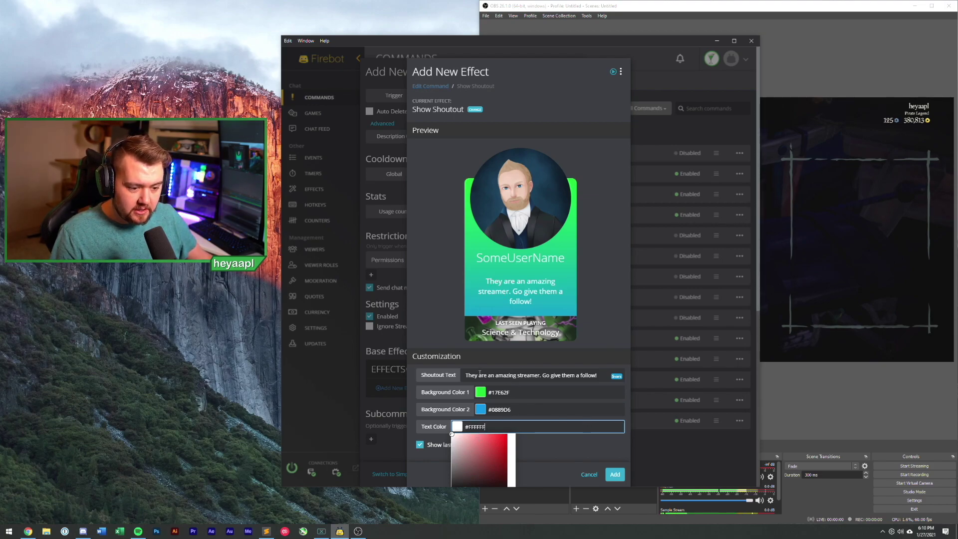
Step: Reword the Shoutout Text with the $target variable to read "$target is an amazing streamer! Go give them a follow!"
click(580, 375)
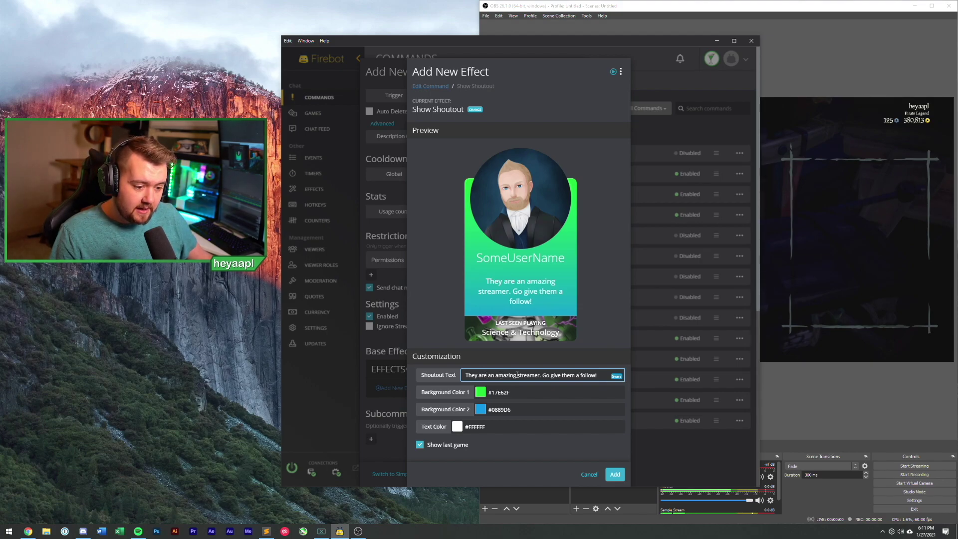
drag(516, 375, 425, 341)
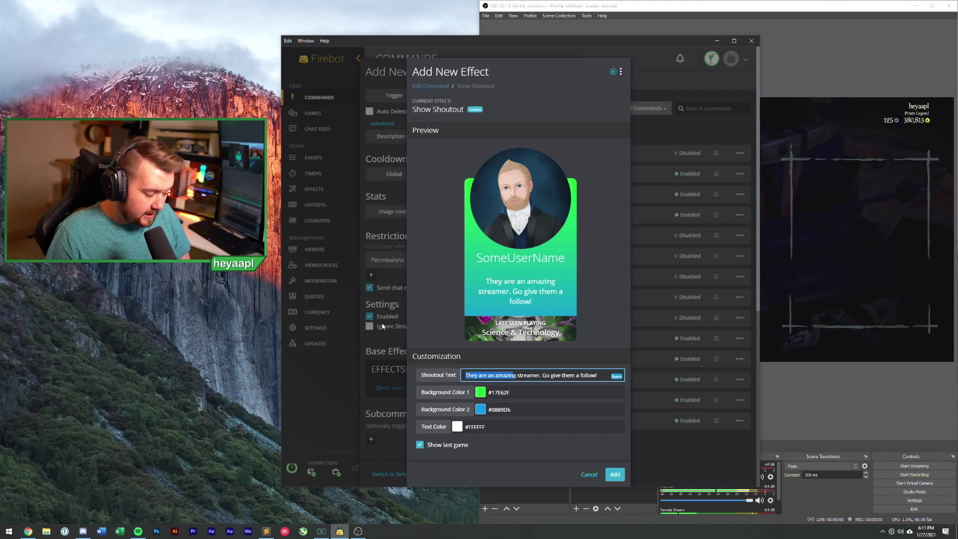
key(BackSpace)
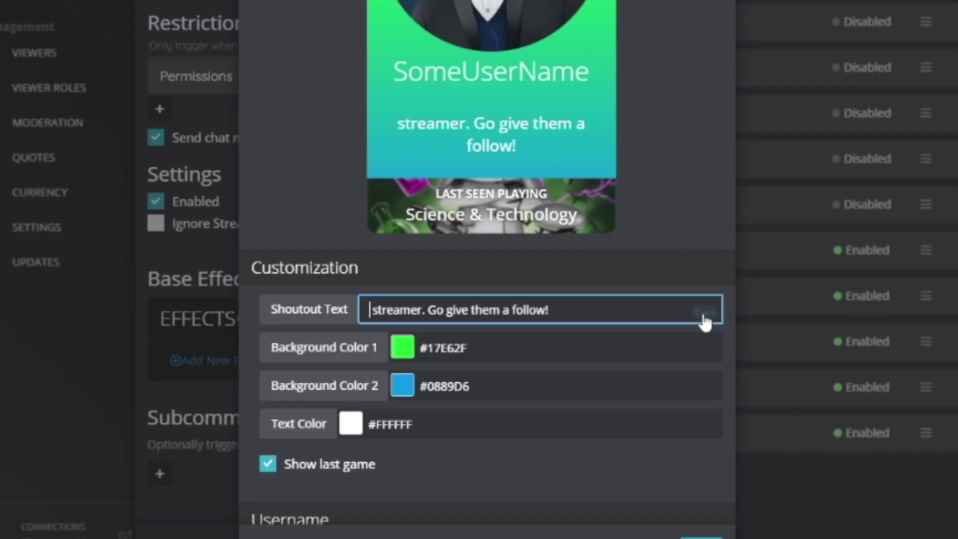
click(705, 314)
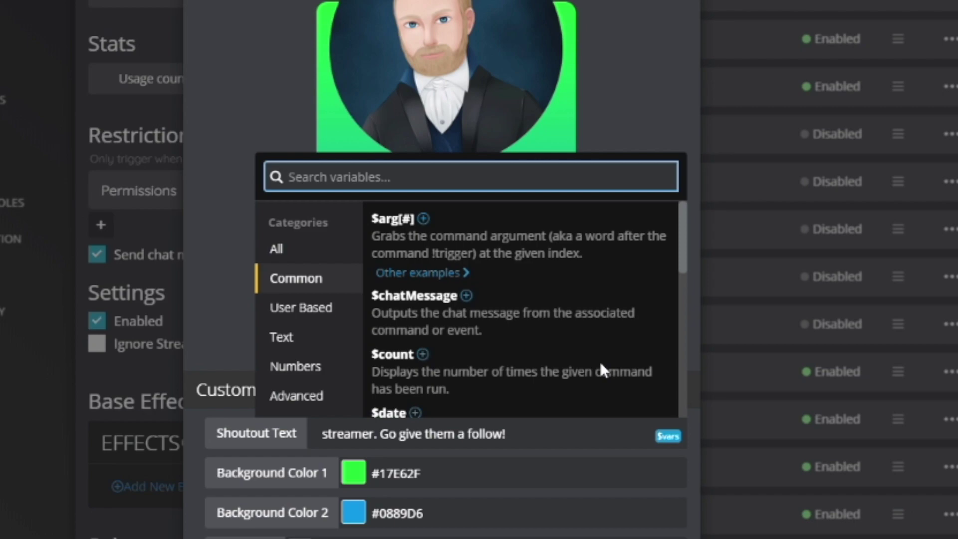
text(tar)
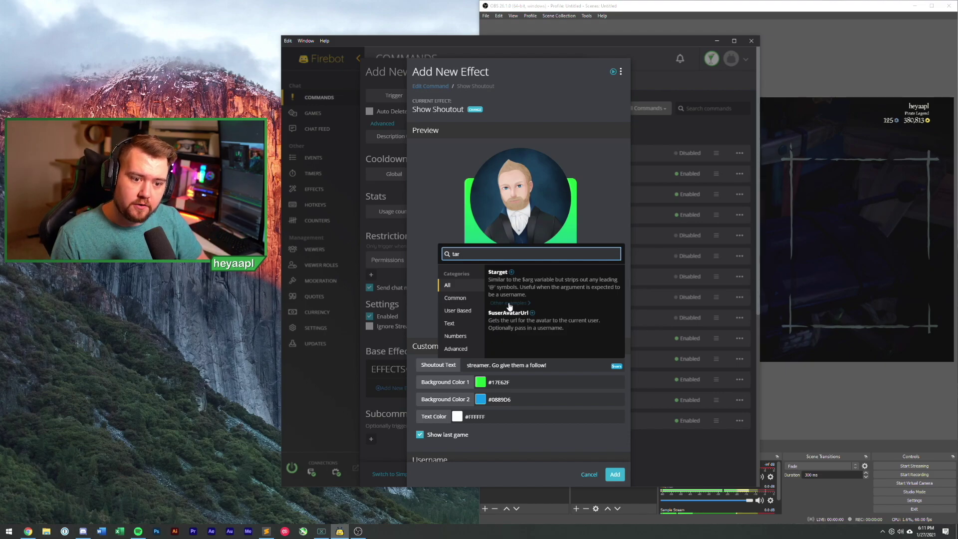
click(499, 272)
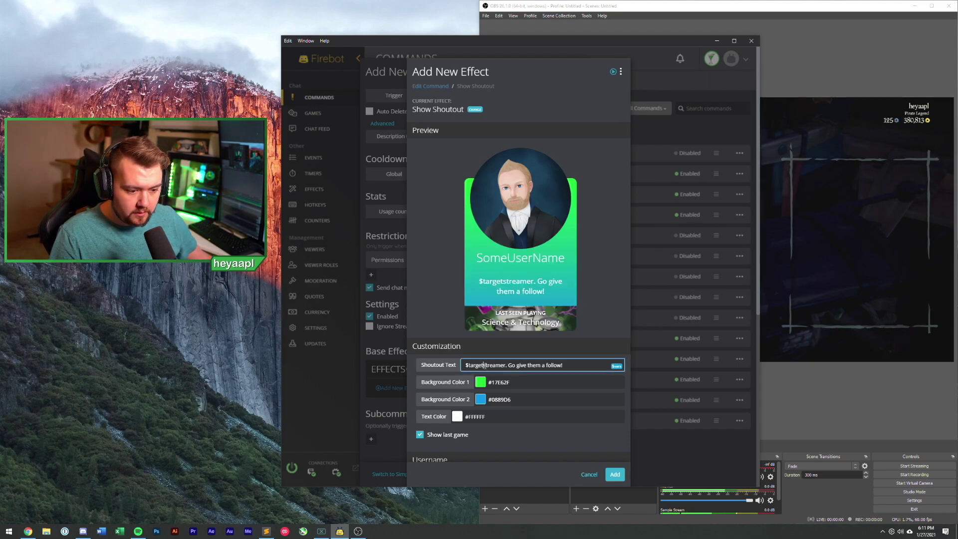
text(is an )
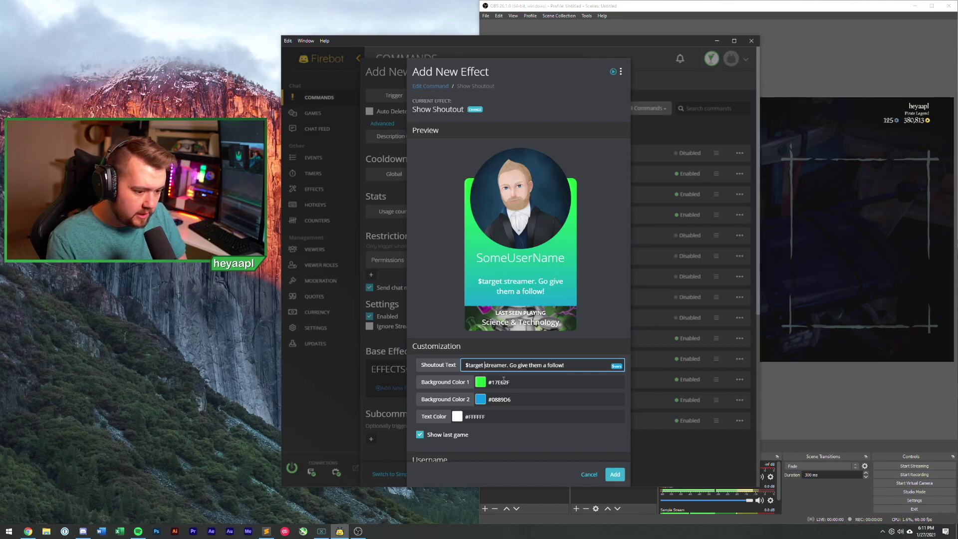
text(amazing)
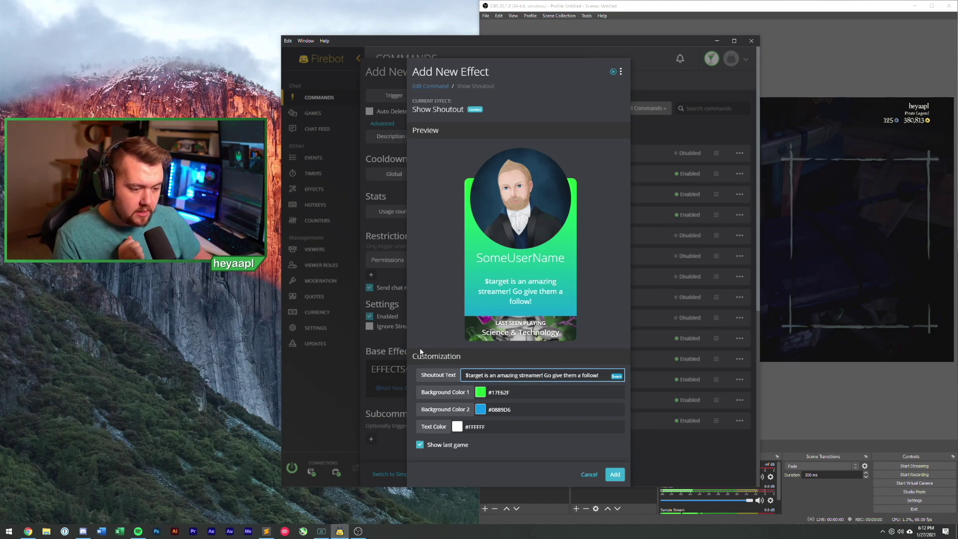
Step: Turn off Show last game to compare the card preview, and turn it back on
scroll(557, 427, down, 3)
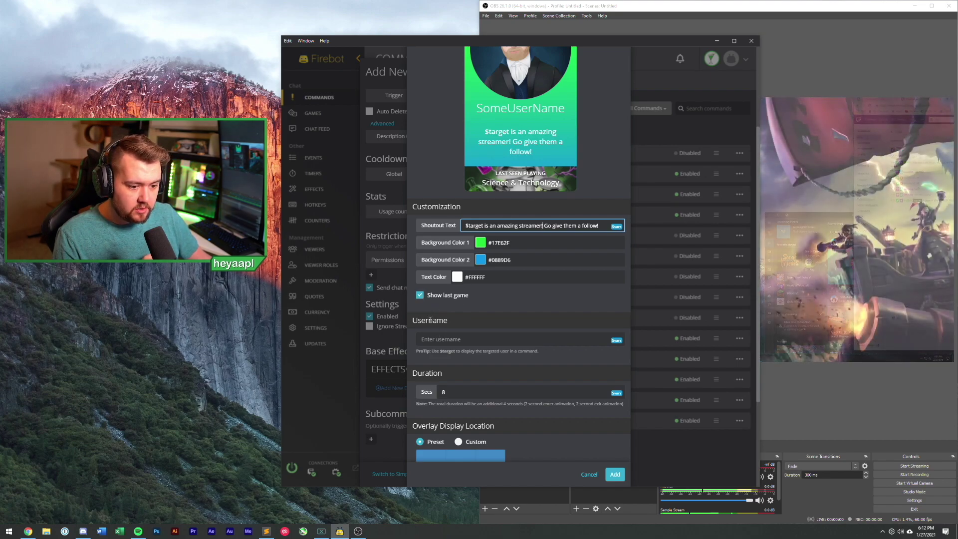
click(420, 295)
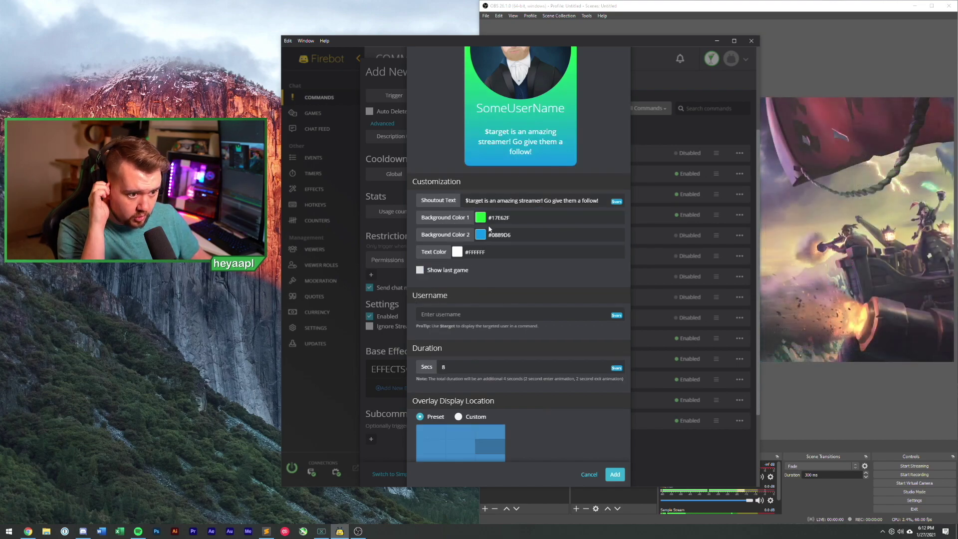
click(420, 271)
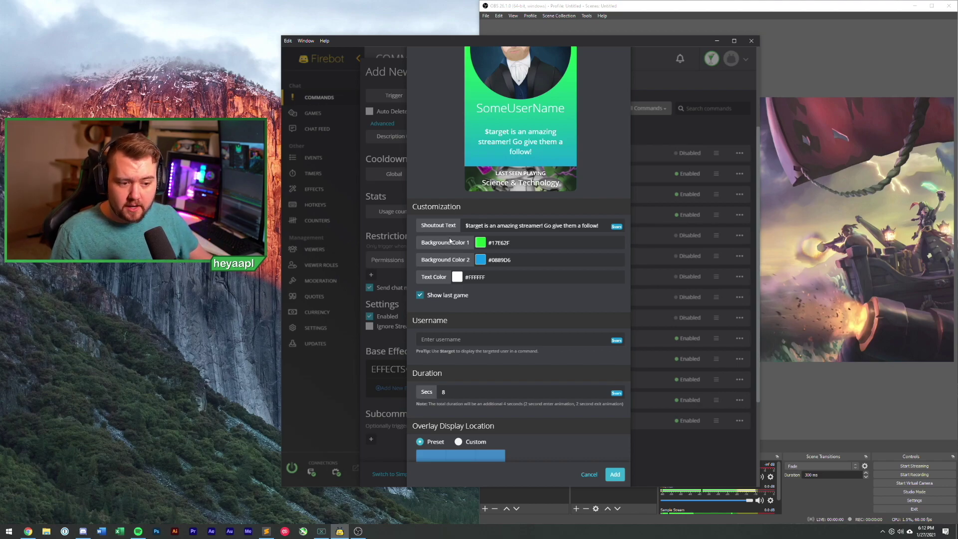
Step: Set the shoutout effect's Username to the $target variable, picked from the variable list
click(448, 340)
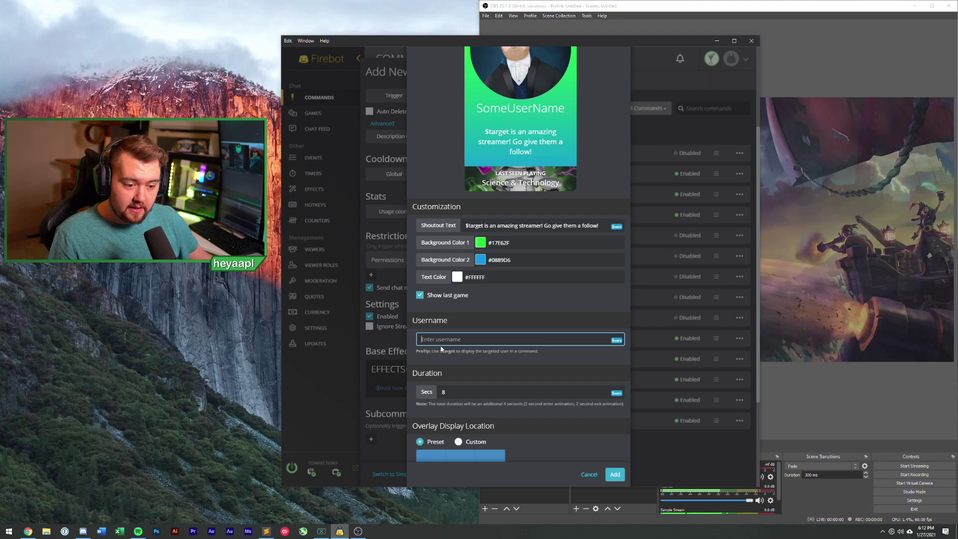
drag(441, 351, 459, 350)
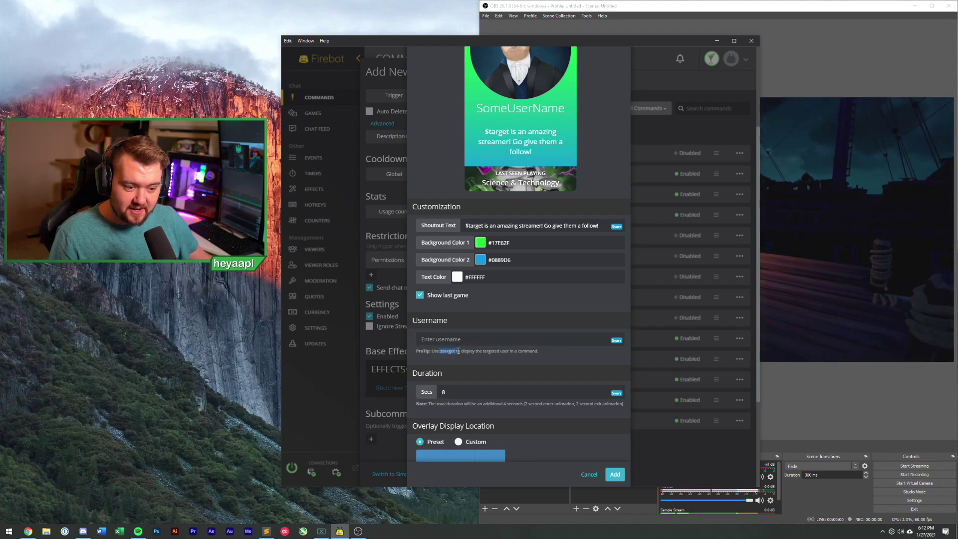
click(458, 351)
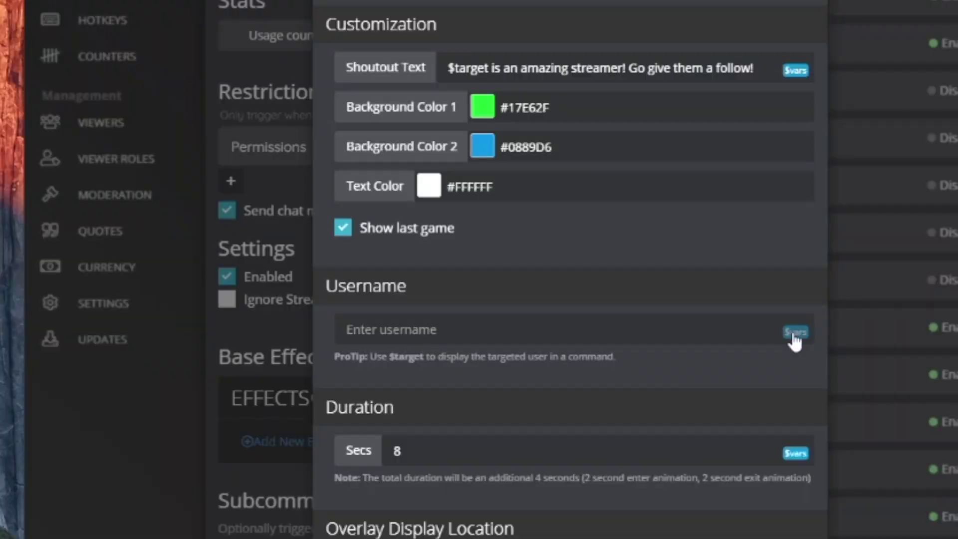
click(617, 340)
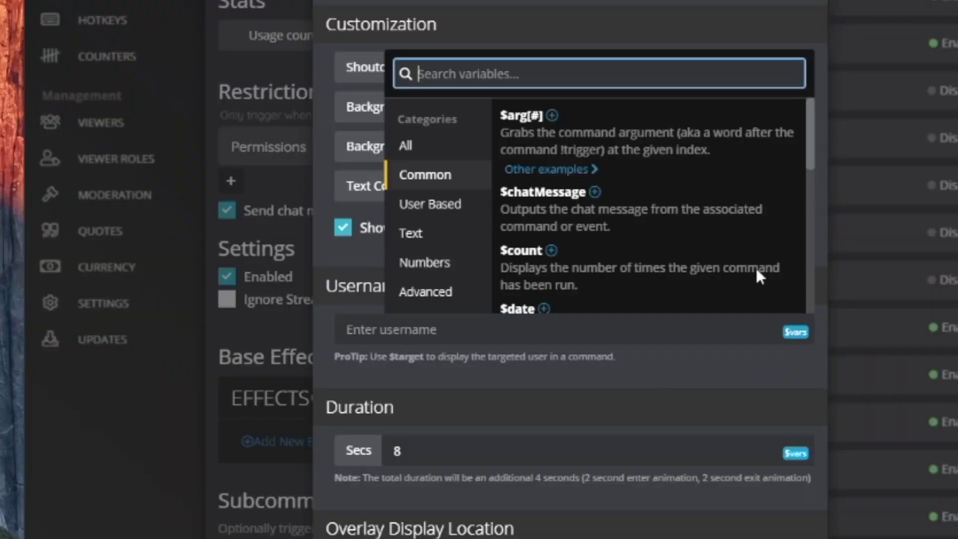
text(tar)
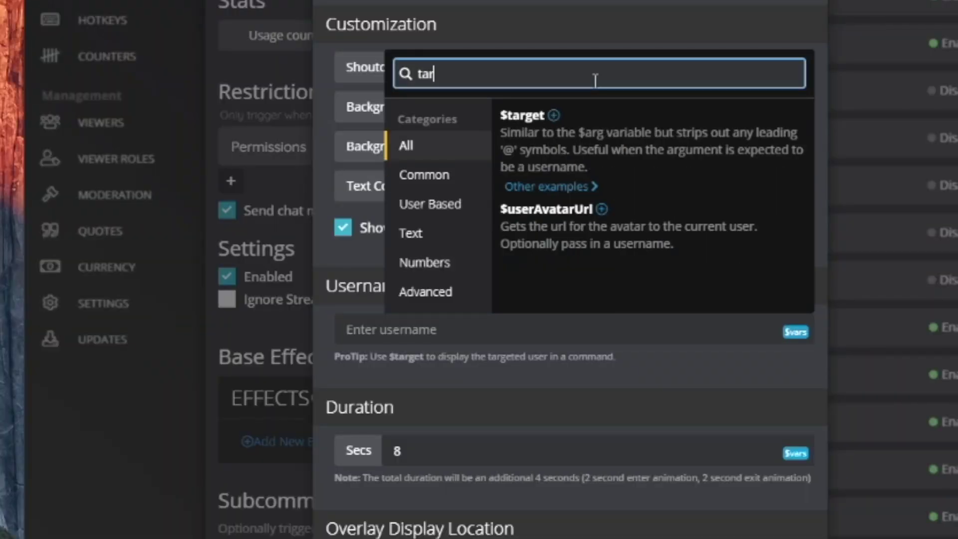
click(555, 116)
click(532, 362)
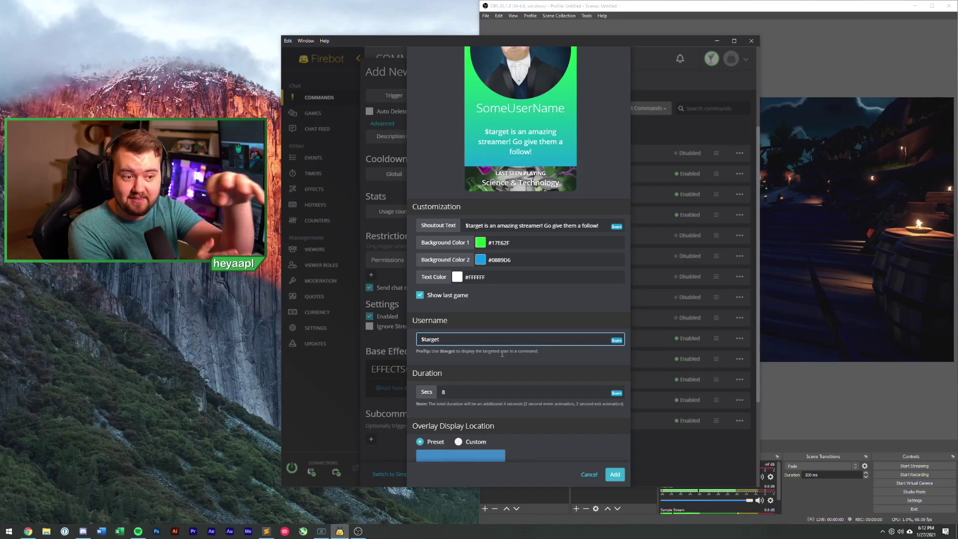
Step: Review the shoutout card preview and the Duration setting with its note about enter and exit animation time
scroll(513, 158, up, 3)
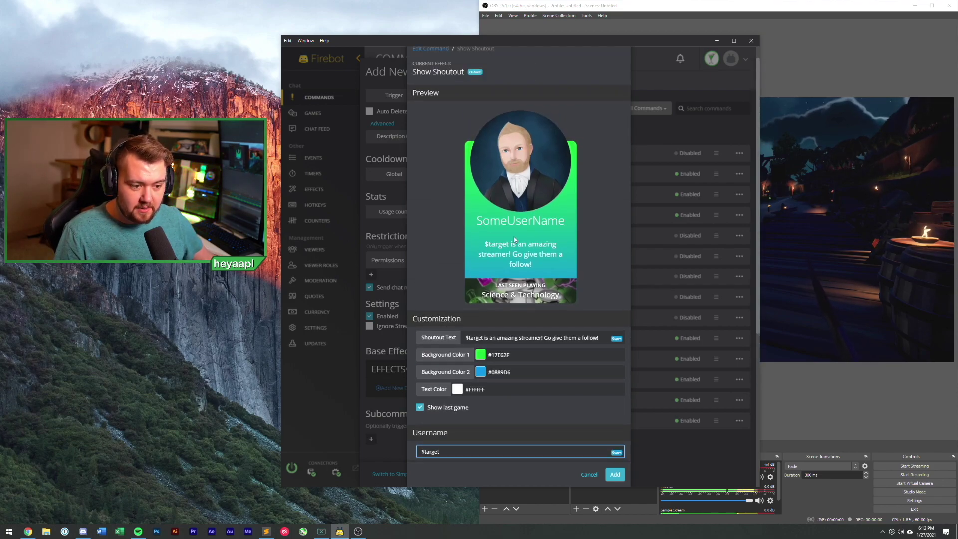
scroll(515, 242, down, 1)
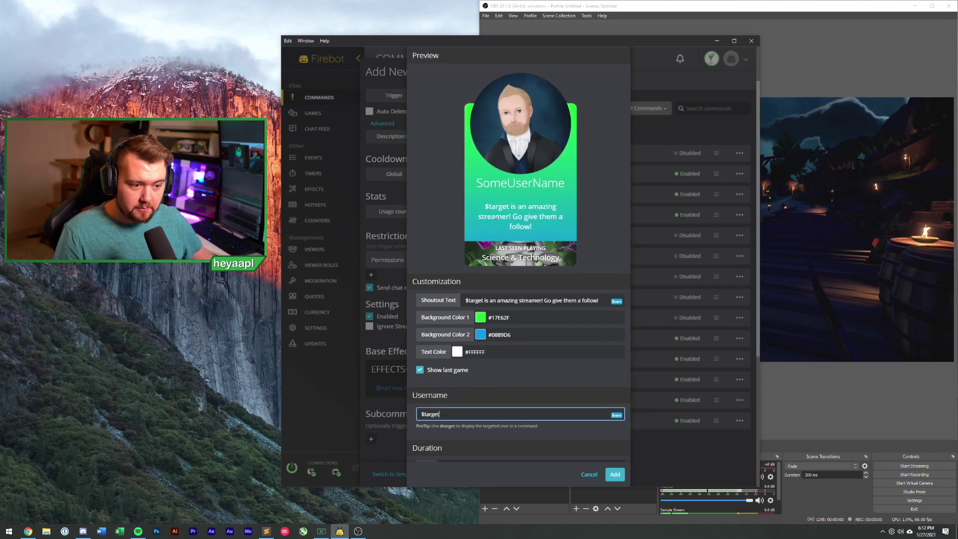
scroll(499, 260, down, 5)
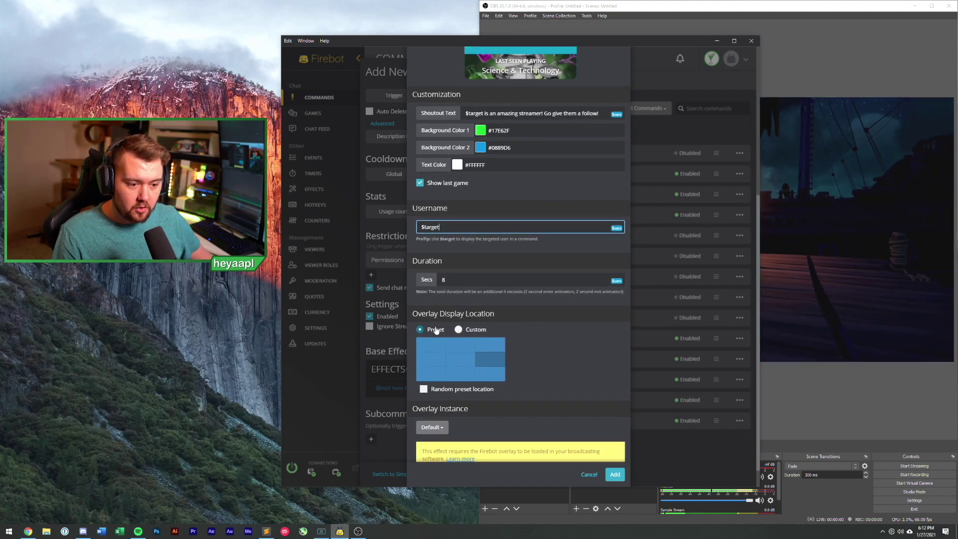
double_click(444, 280)
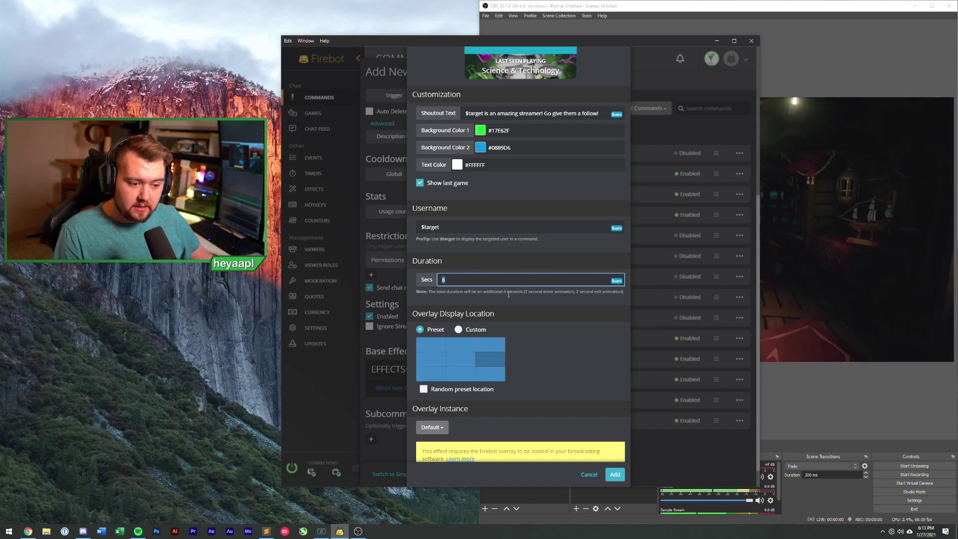
click(526, 292)
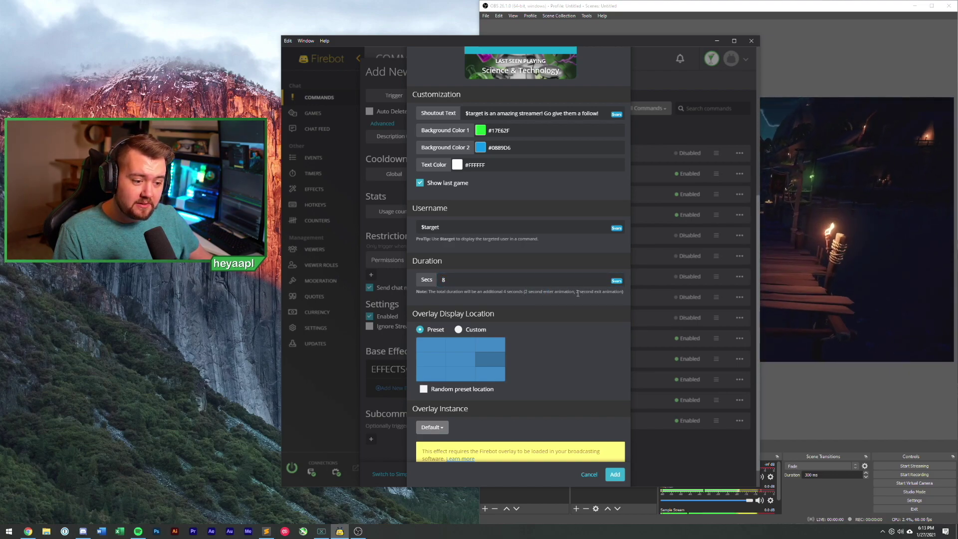
drag(577, 292, 623, 298)
click(581, 303)
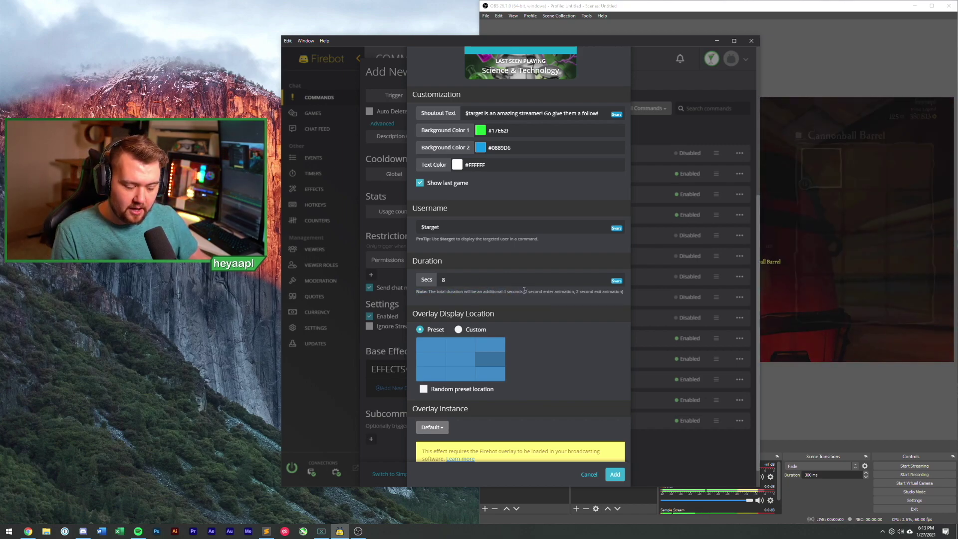
Step: Set the shoutout's preset overlay display location to Middle Left
scroll(559, 404, down, 2)
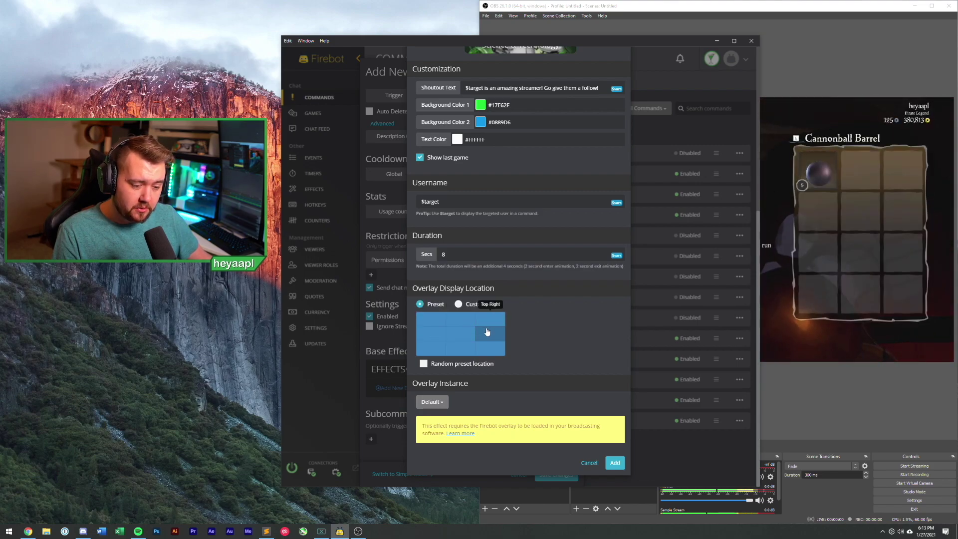
click(501, 322)
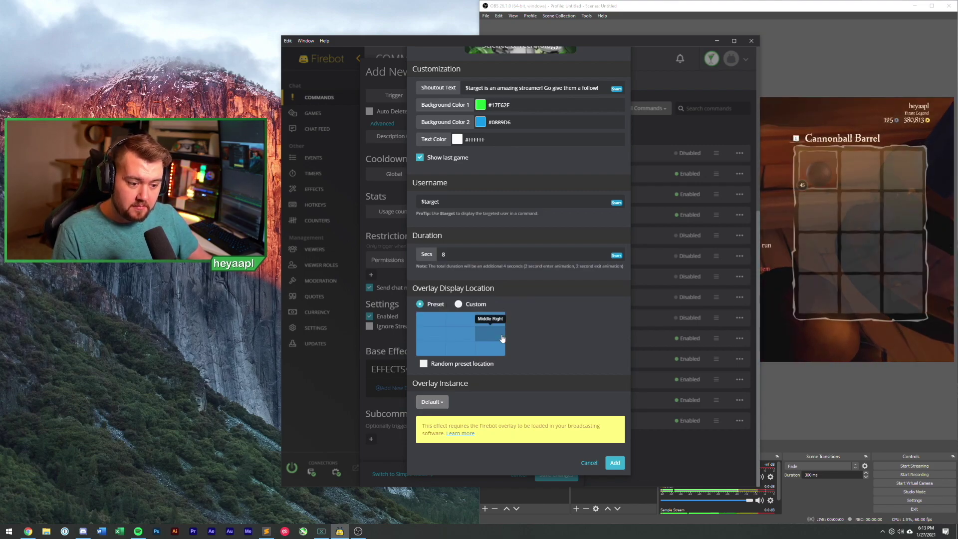
click(434, 342)
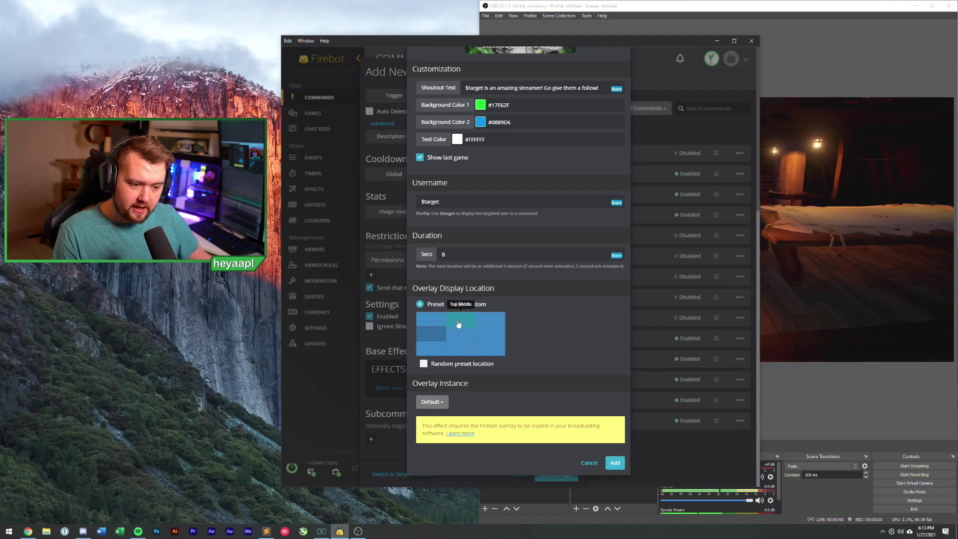
Step: Try the Middle and Middle Right presets and view the Custom pixel-offset options for the overlay display location before returning to Preset
click(457, 339)
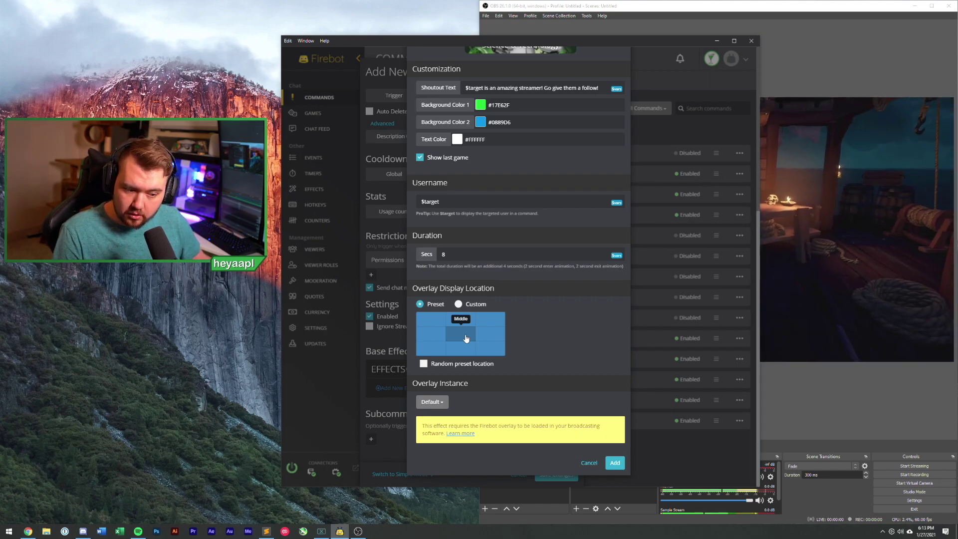
click(492, 339)
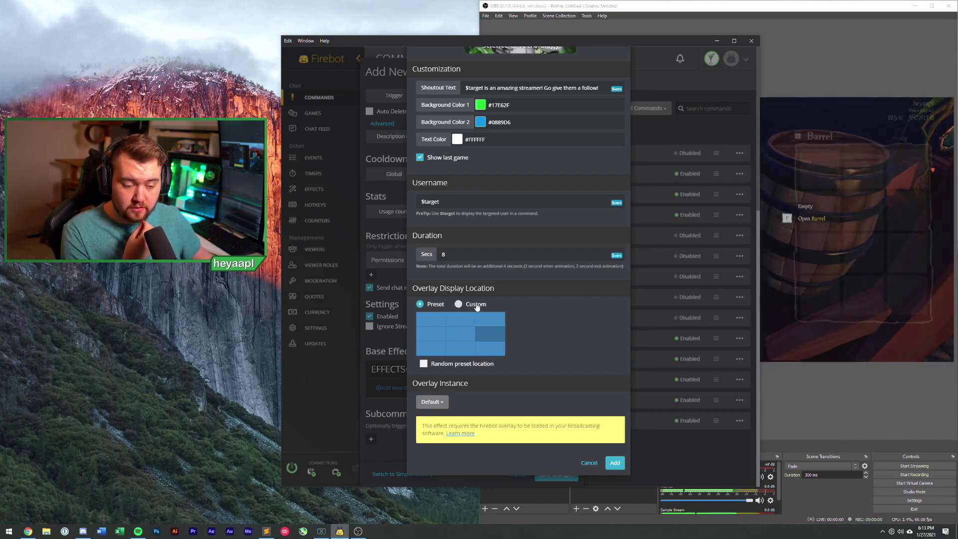
click(458, 304)
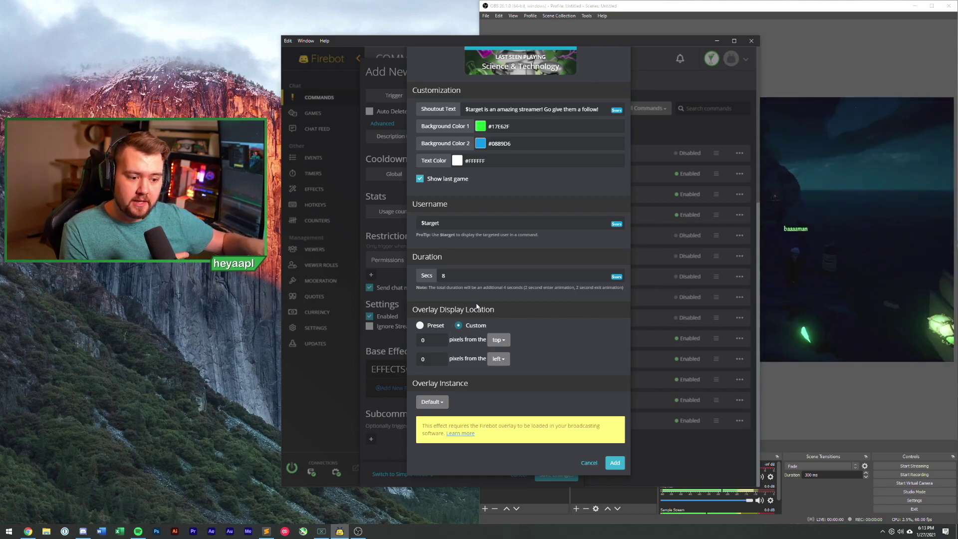
click(503, 360)
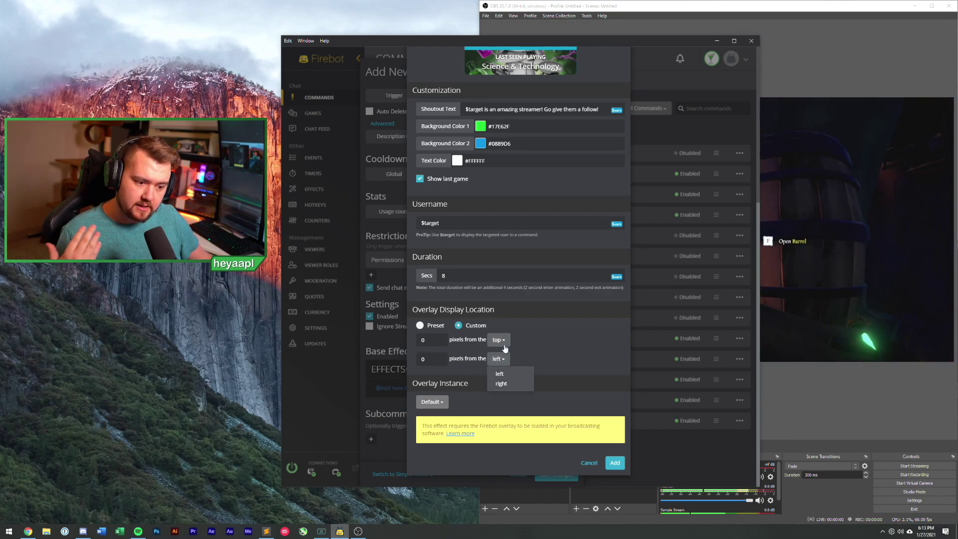
click(505, 348)
click(499, 355)
click(419, 325)
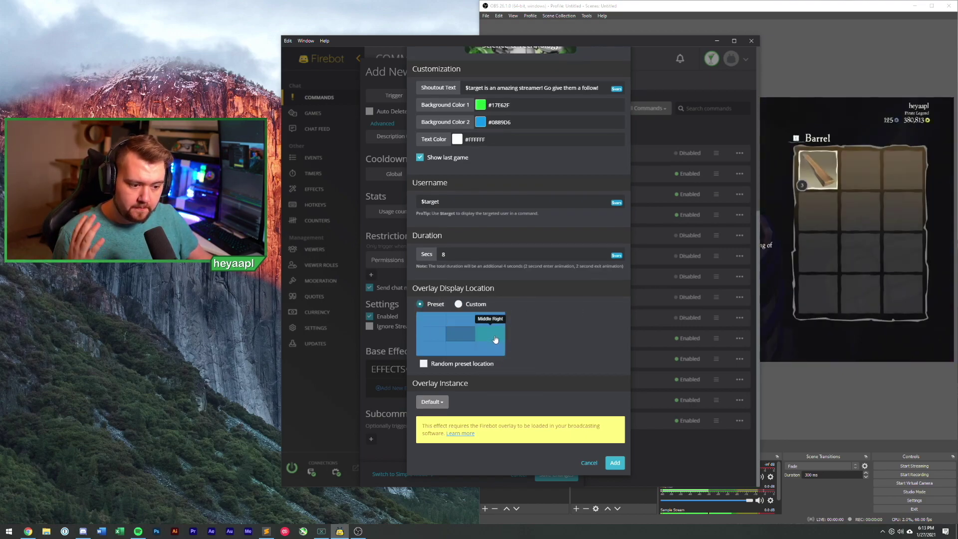
Step: Set the shoutout's preset display location to Middle Right, and save the !so command with this effect
click(496, 339)
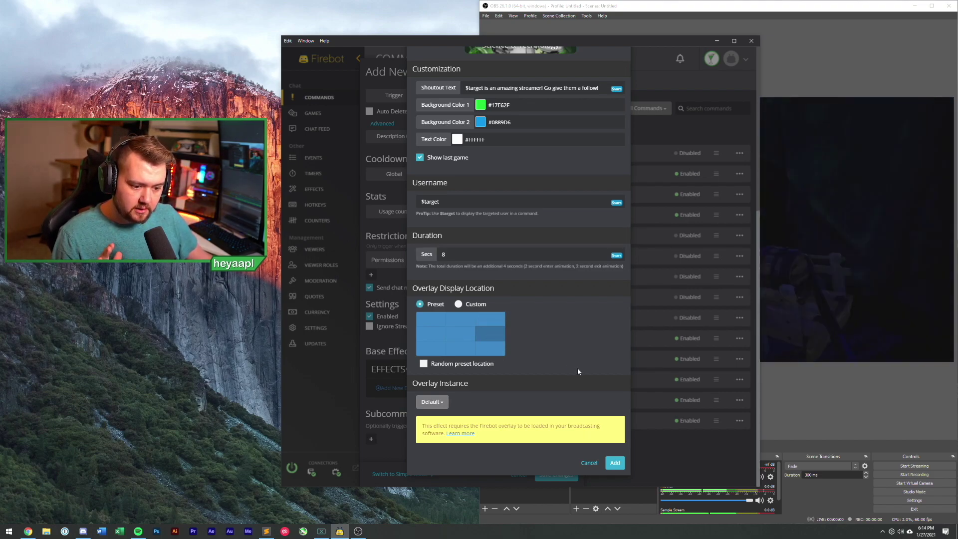
scroll(577, 367, up, 6)
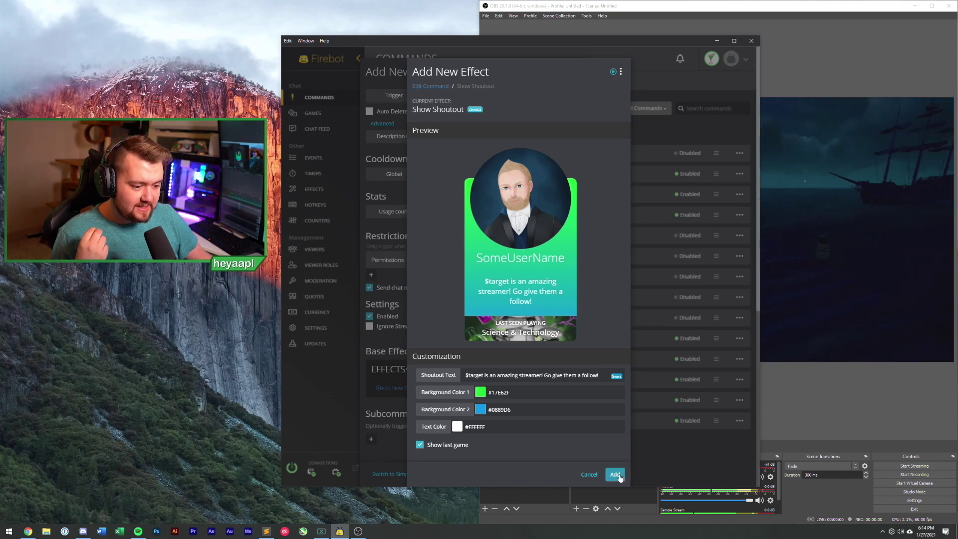
click(619, 476)
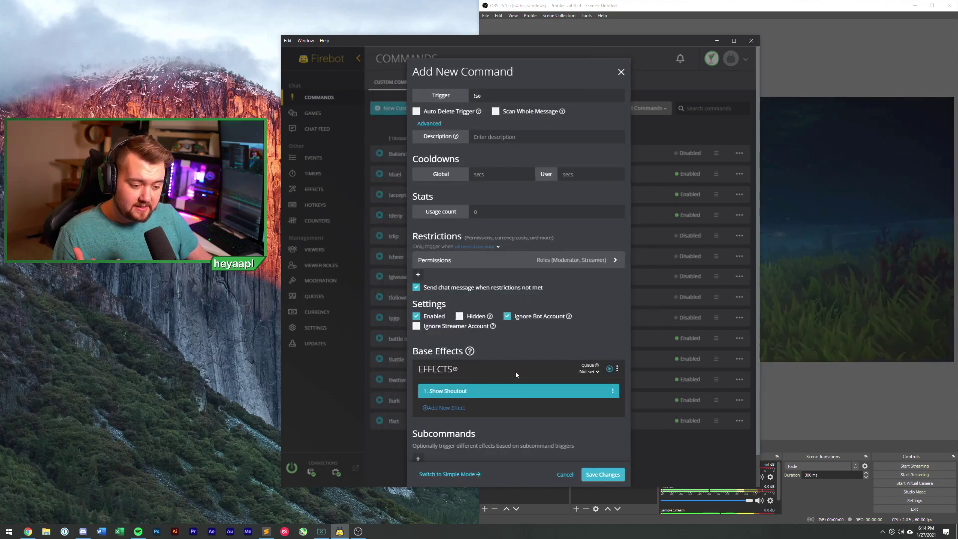
click(598, 473)
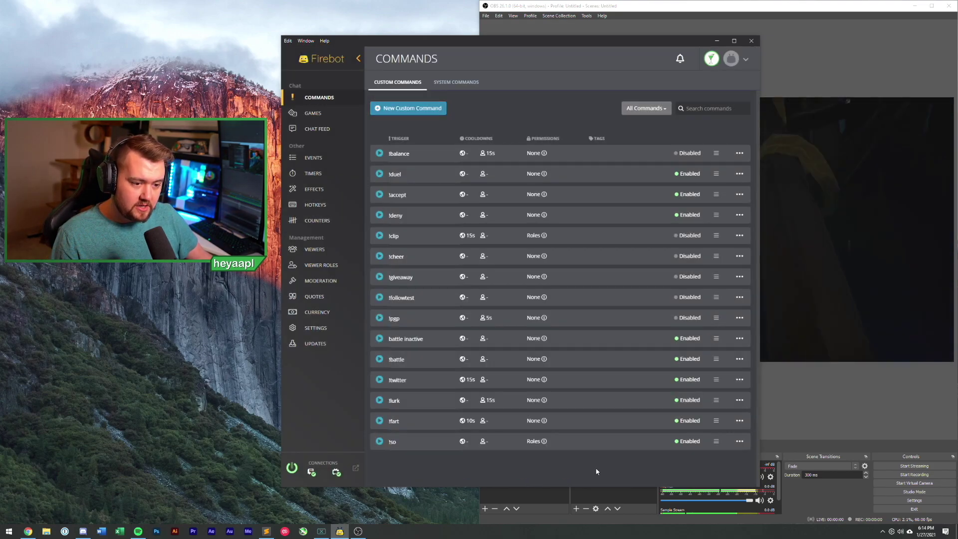
Step: Test the shoutout from the chat feed by sending !so with a streamer's username, followed by !so Ninja
click(326, 130)
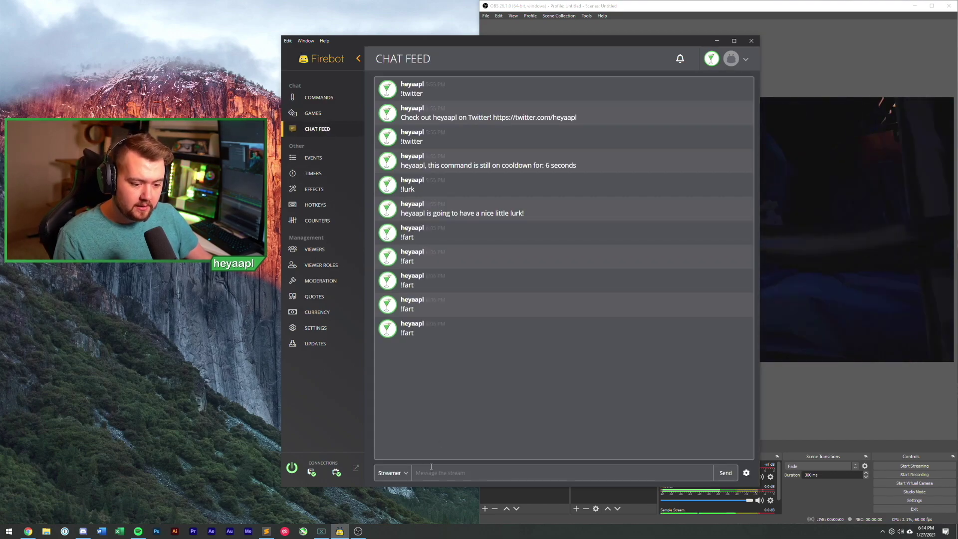
click(432, 467)
text(!so)
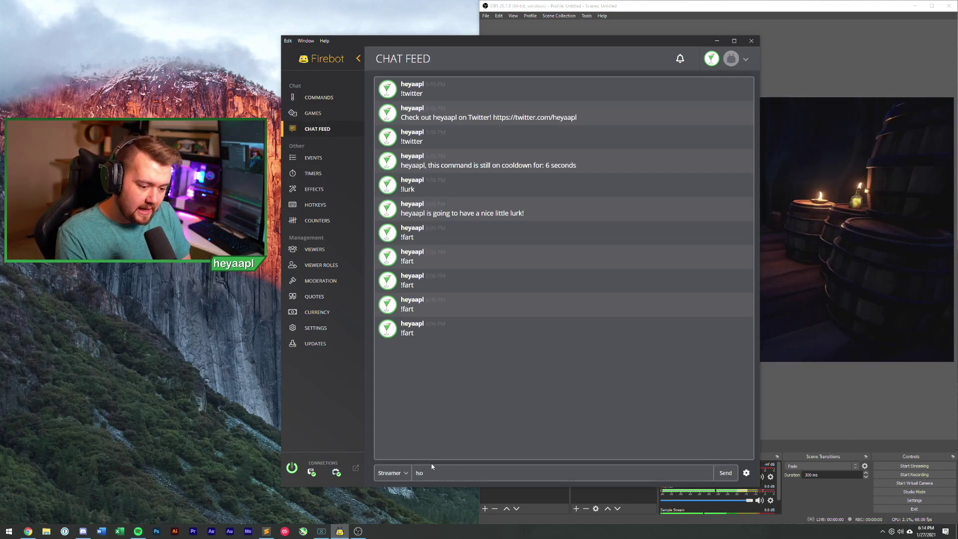
text( ebiggz)
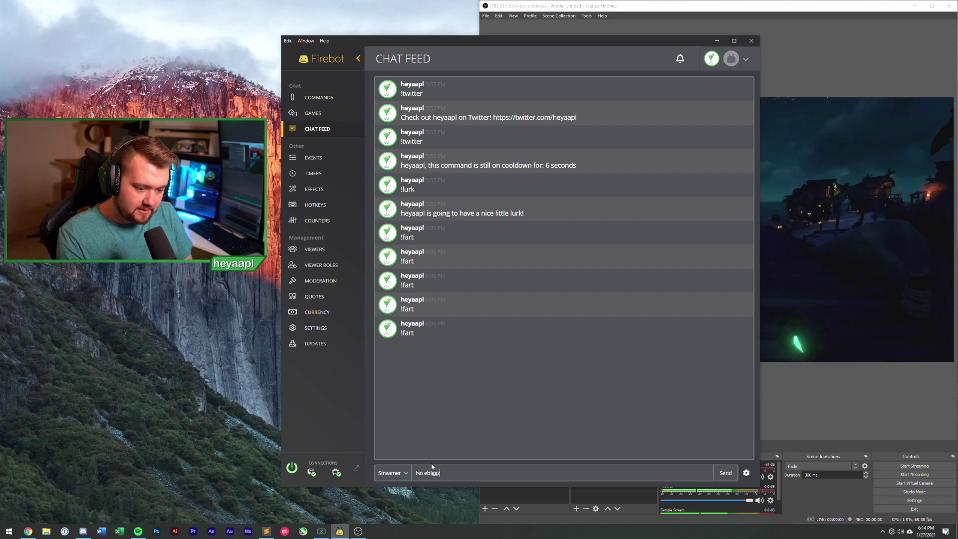
key(Return)
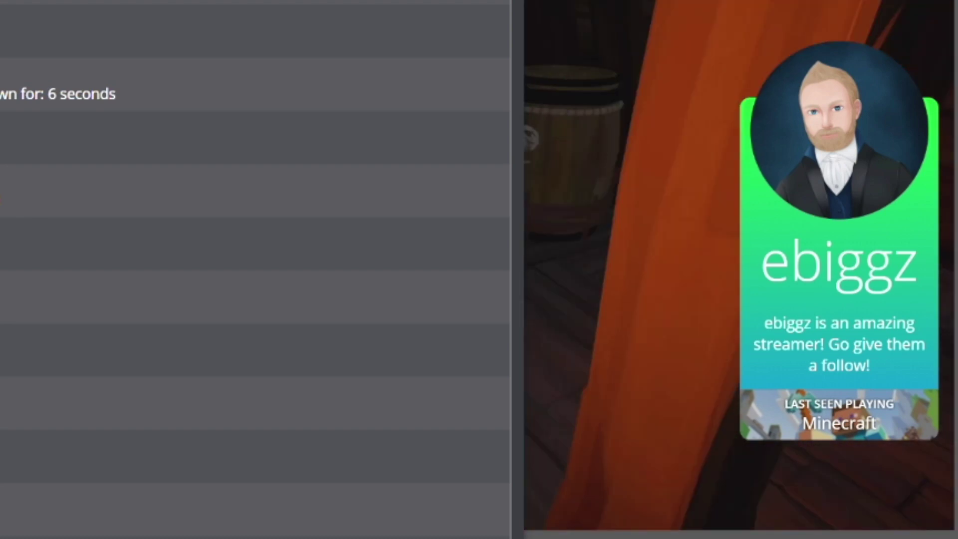
text(!so Ninja)
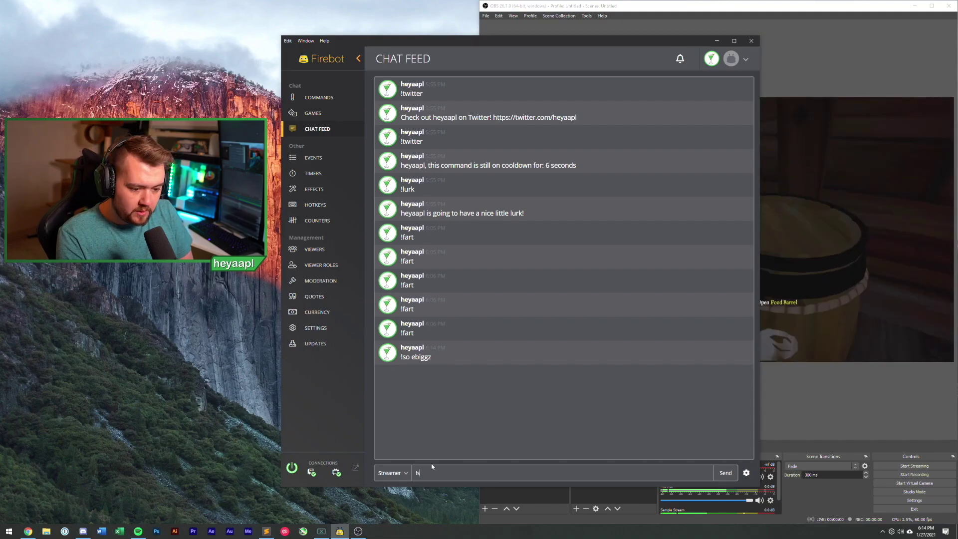
key(Return)
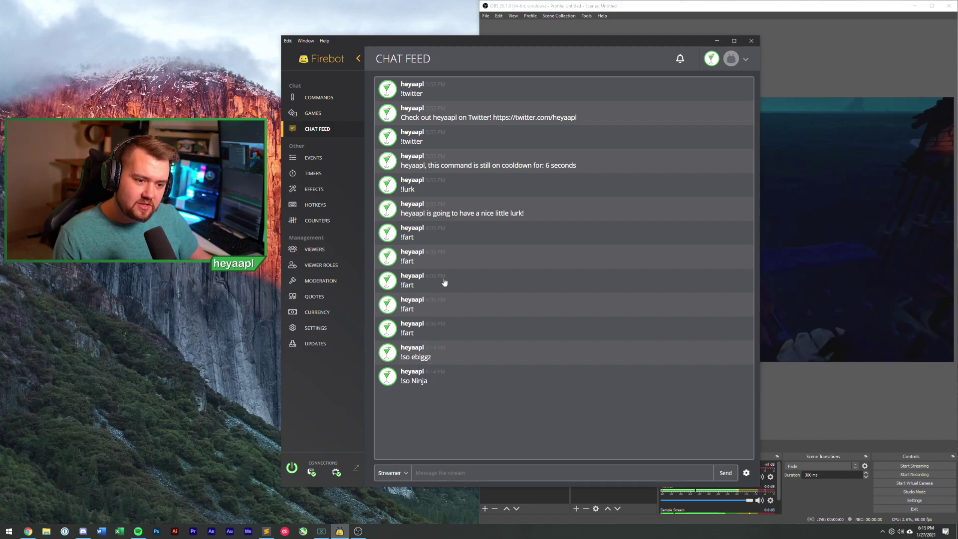
Step: Open the !so command for editing and add a Chat effect to its base effects
click(319, 98)
click(739, 442)
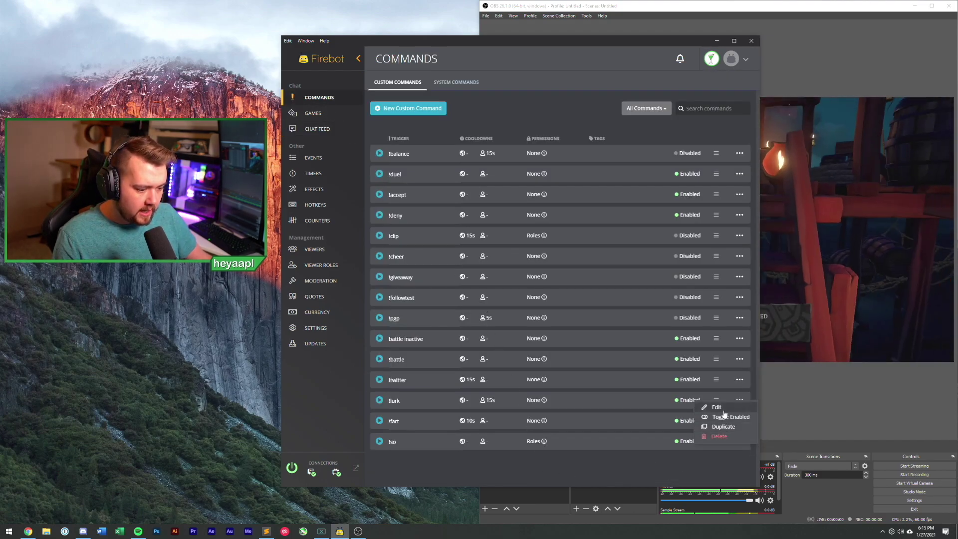
click(724, 409)
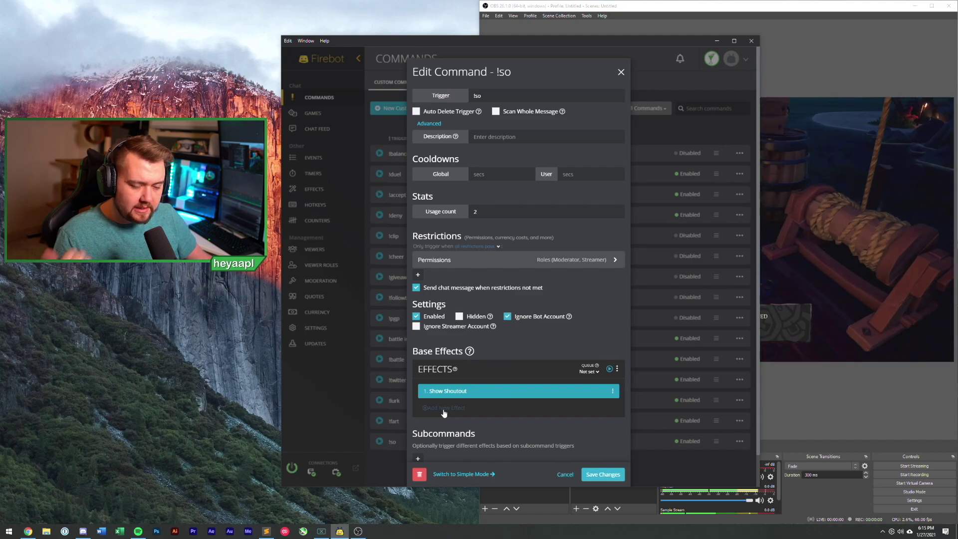
click(442, 409)
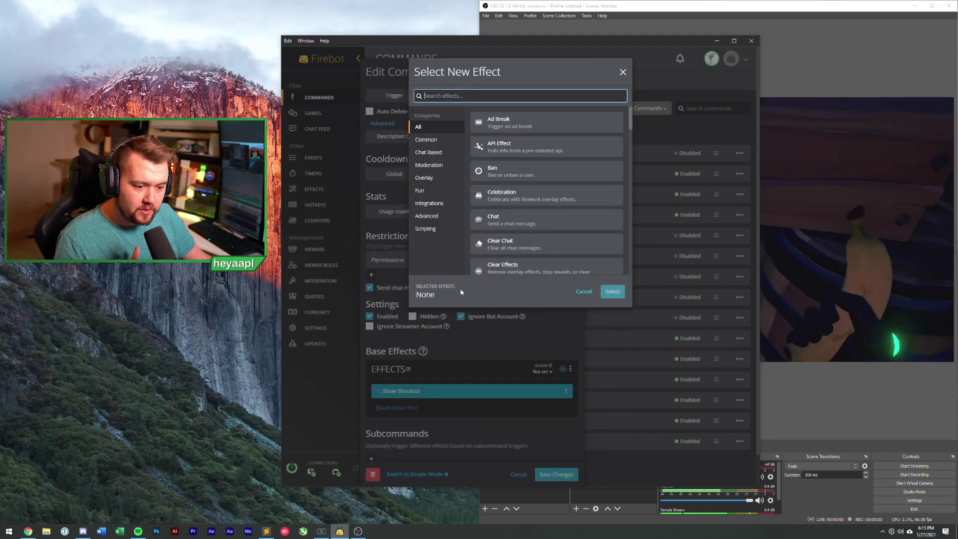
text(chat)
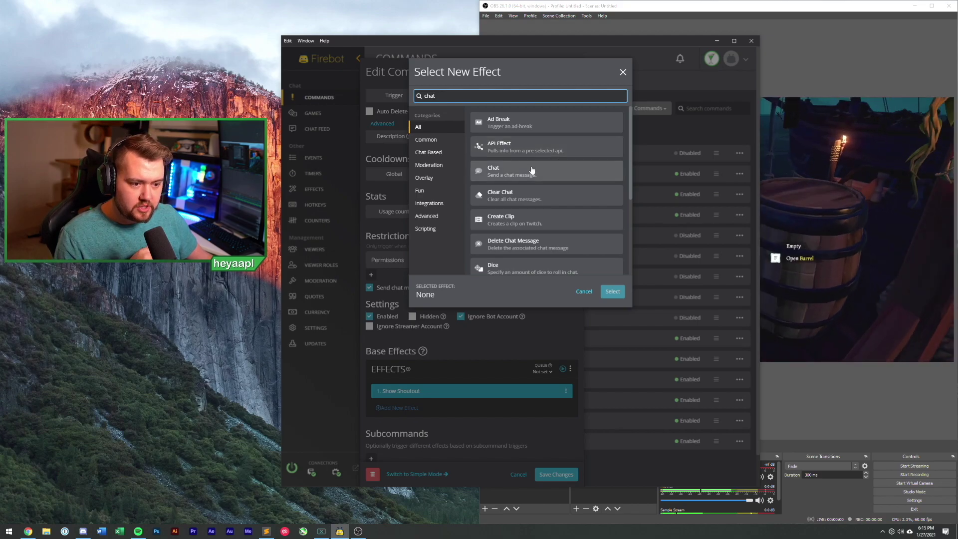
click(510, 174)
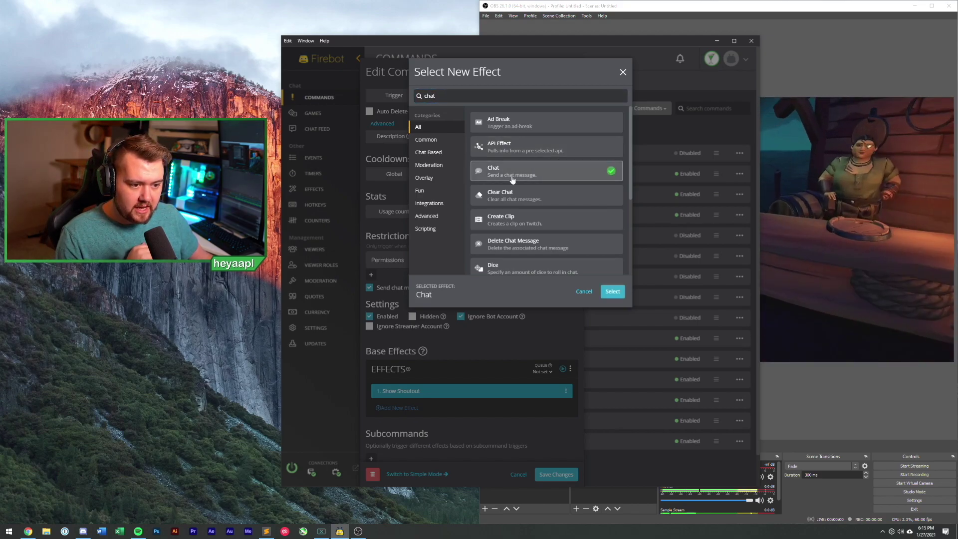
click(611, 293)
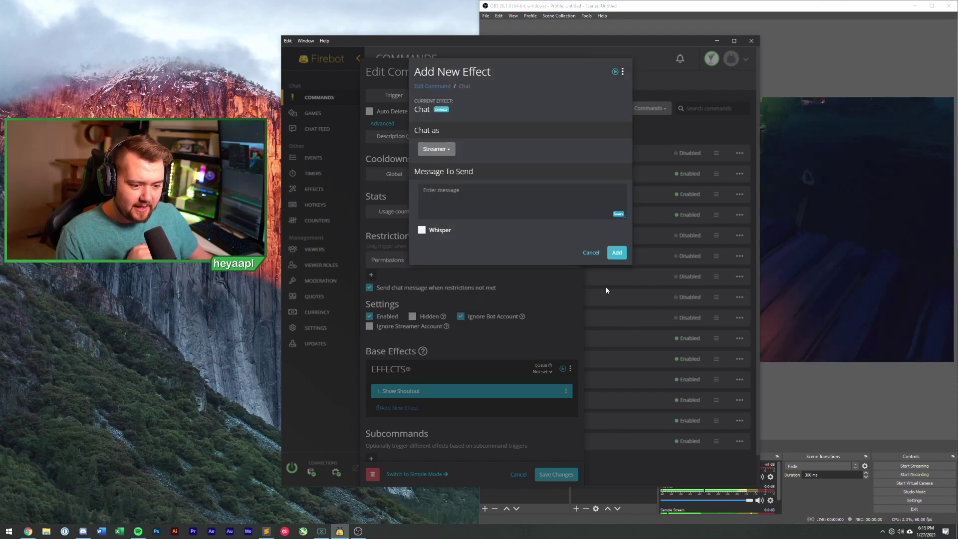
click(478, 191)
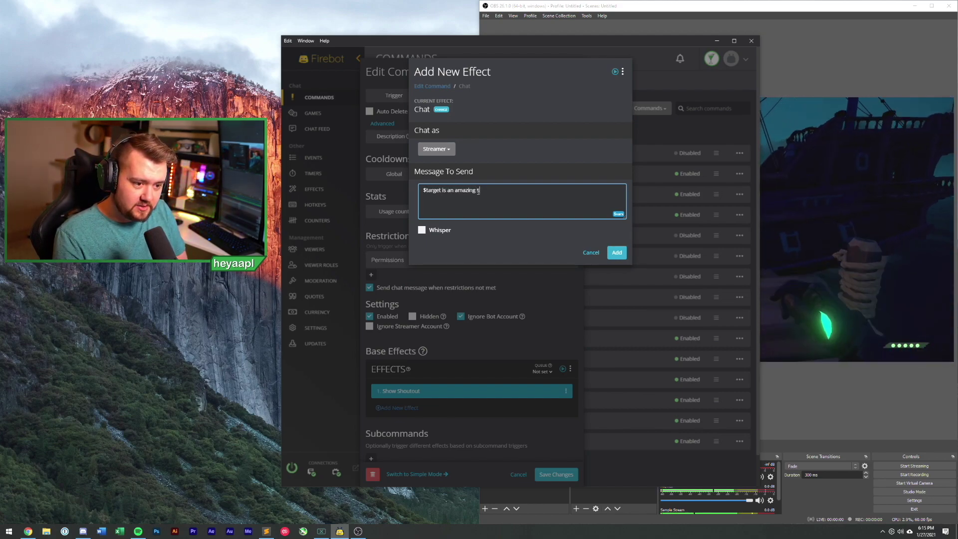
text(! Go check)
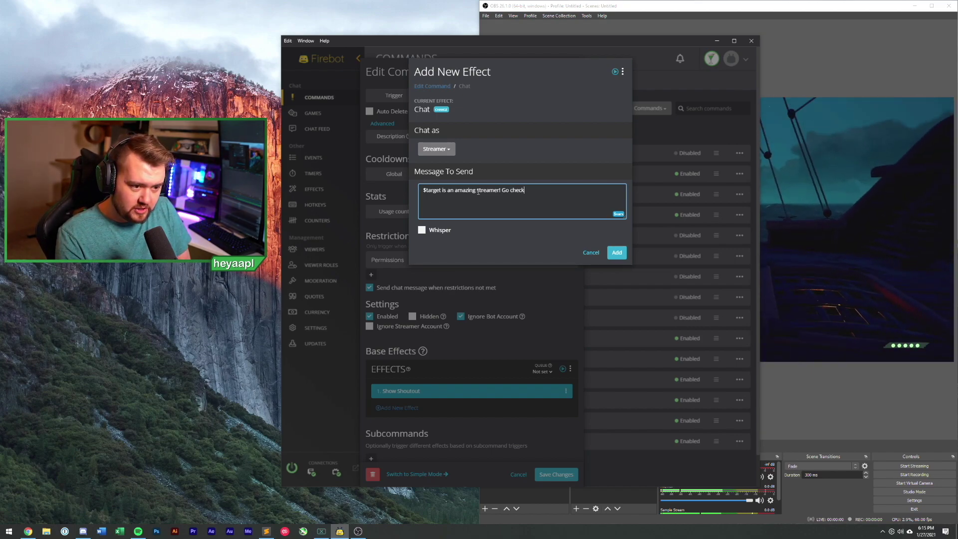
text(https://twitch.tv/)
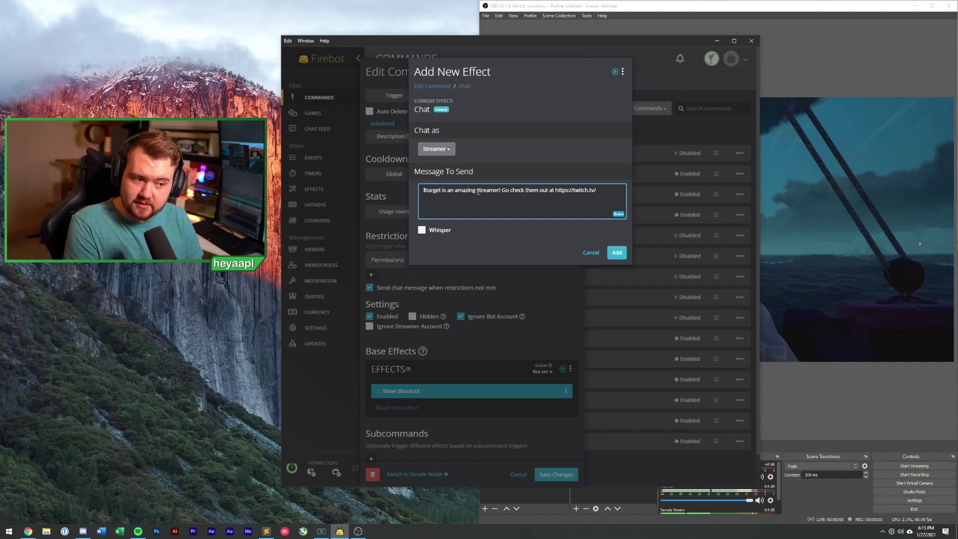
text($)
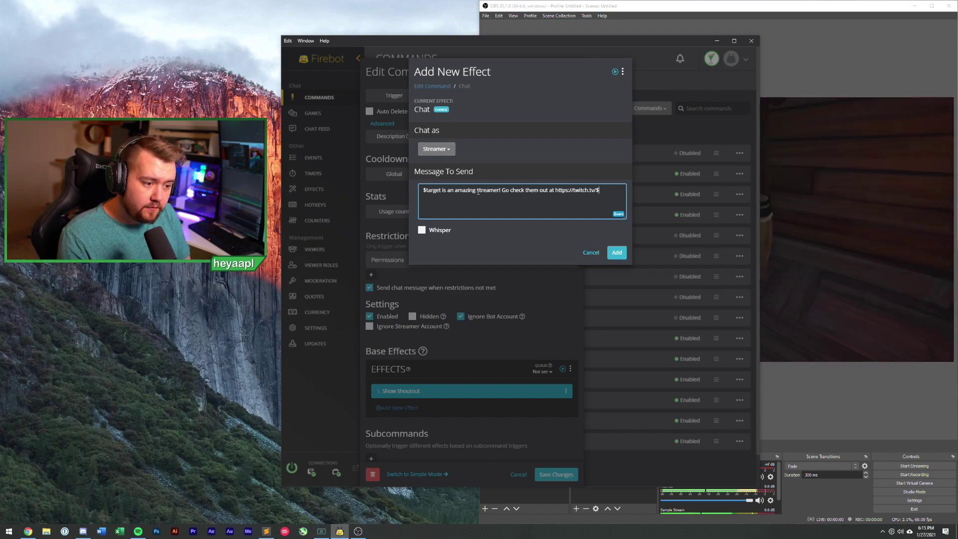
text(ar)
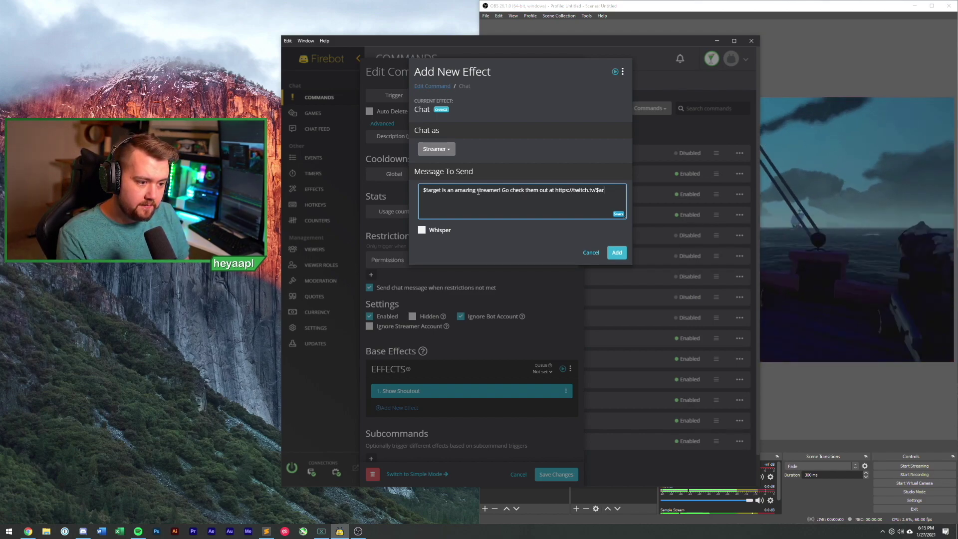
key(BackSpace)
key(BackSpace)
text(target)
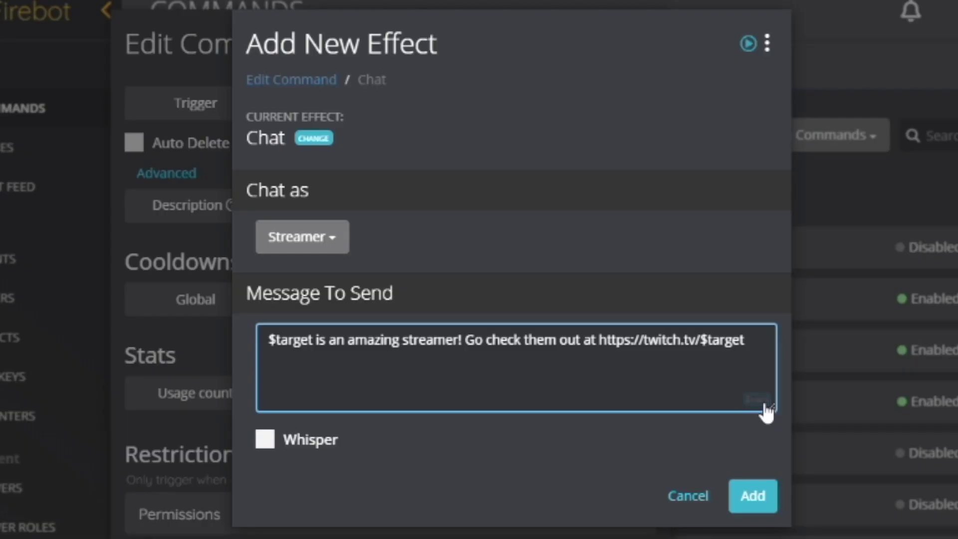
Step: Look through the variables available for the message in the Common, User Based, Text, Numbers and Advanced categories
click(619, 214)
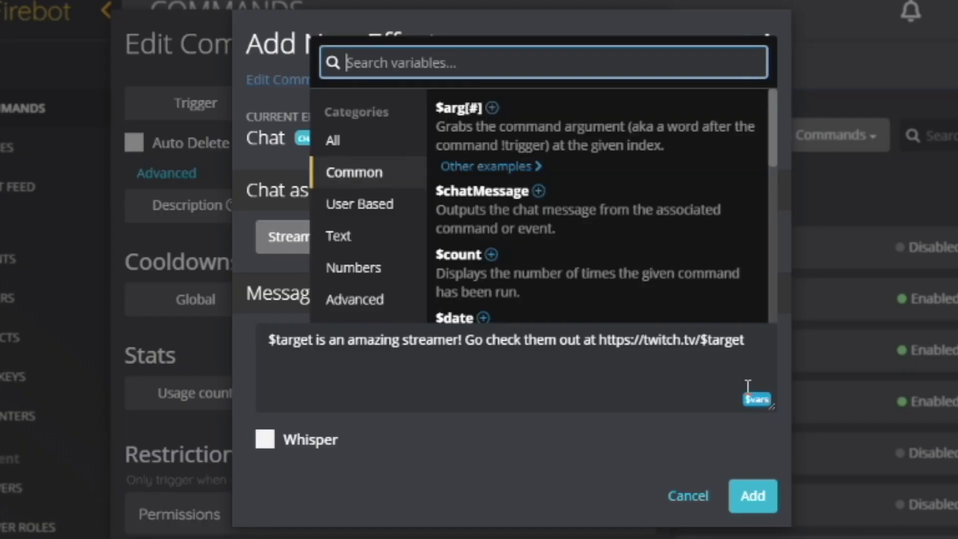
scroll(553, 267, down, 10)
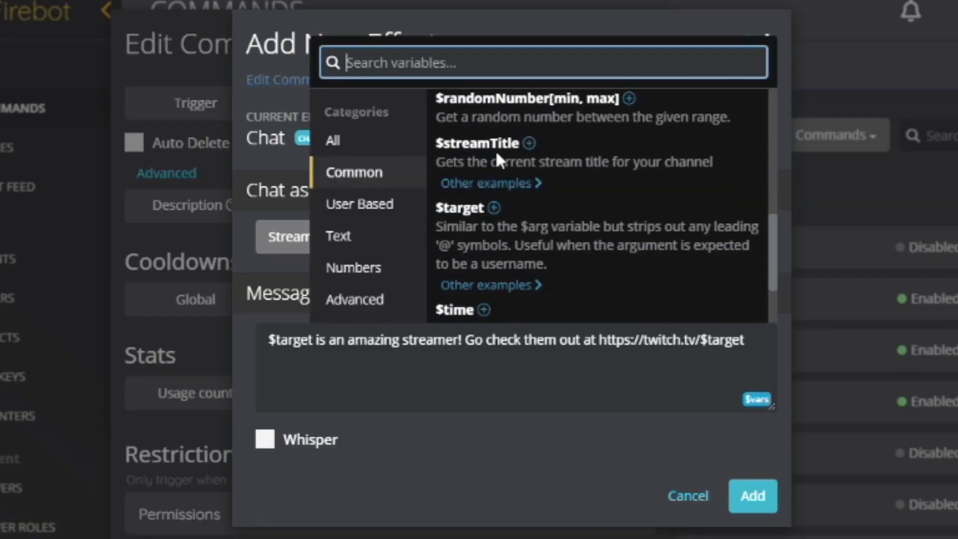
click(372, 210)
click(377, 240)
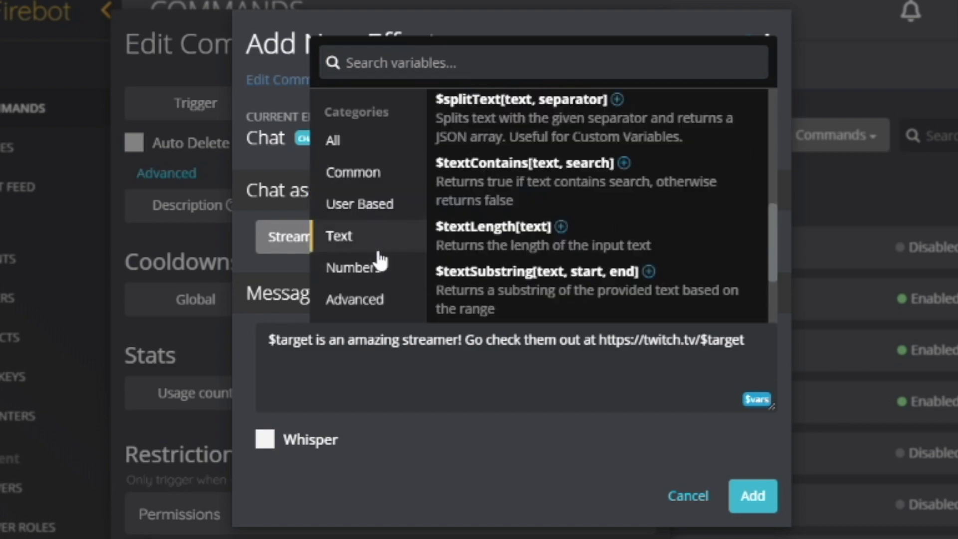
click(362, 268)
click(352, 301)
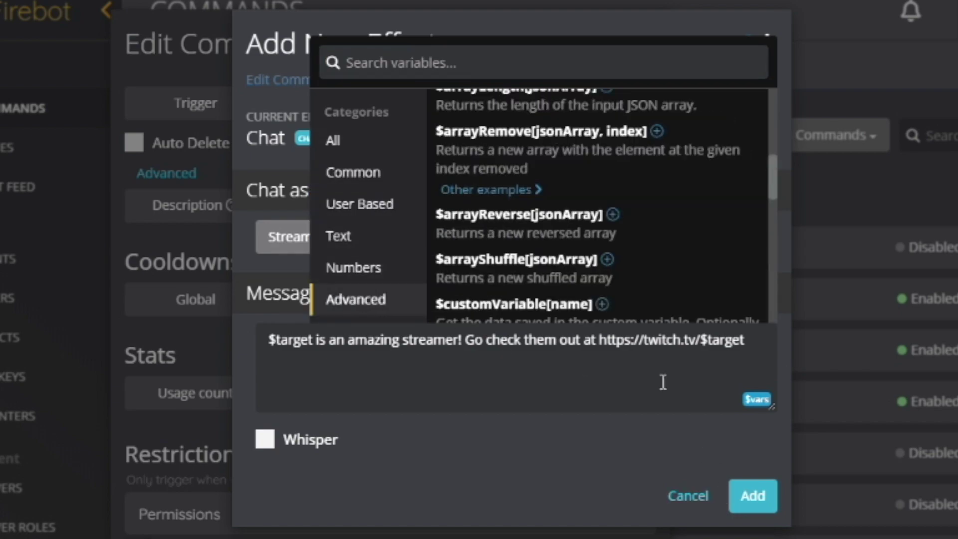
click(594, 409)
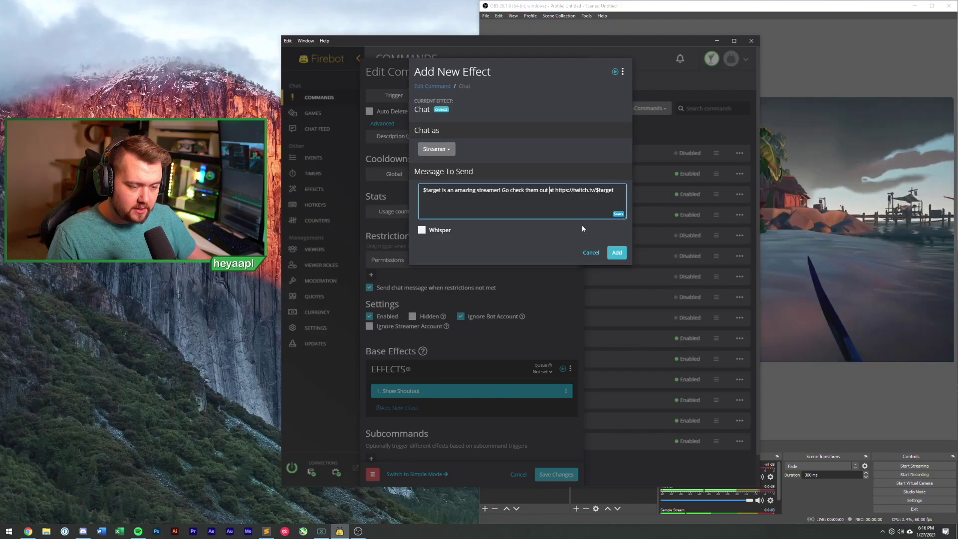
Step: Add the configured Chat effect to the !so command and save the command
click(617, 254)
click(605, 474)
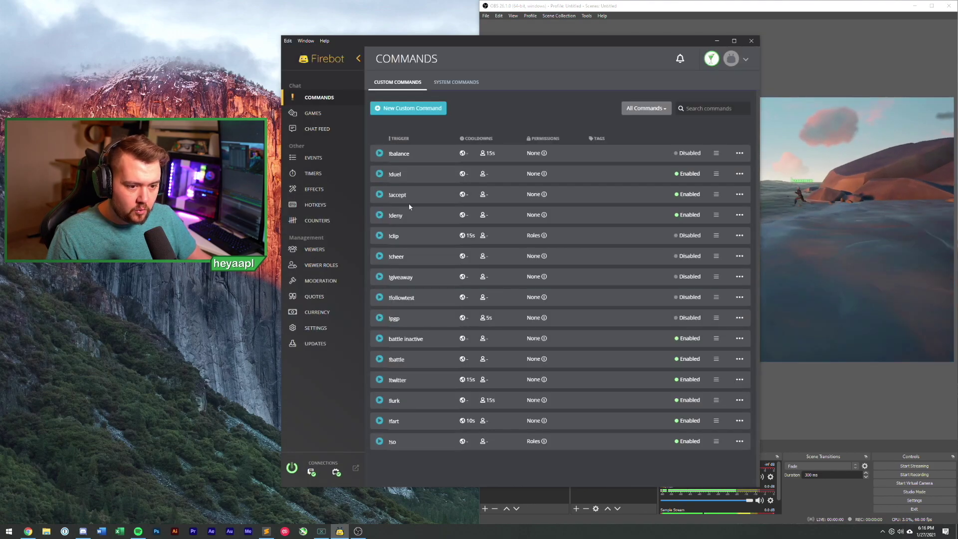
Step: Test the updated command in the chat feed by sending !so with a streamer's username preceded by @
click(313, 129)
click(462, 467)
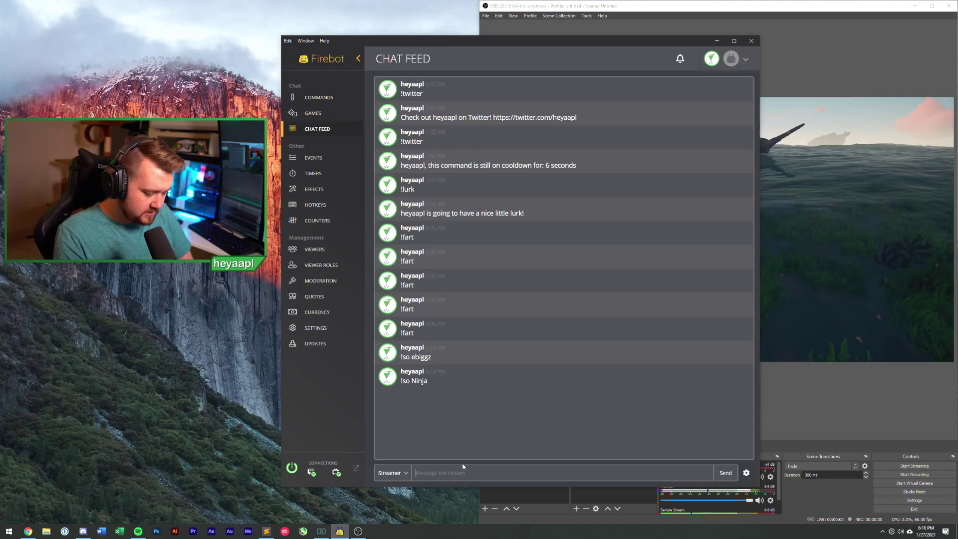
text(!)
text(so @)
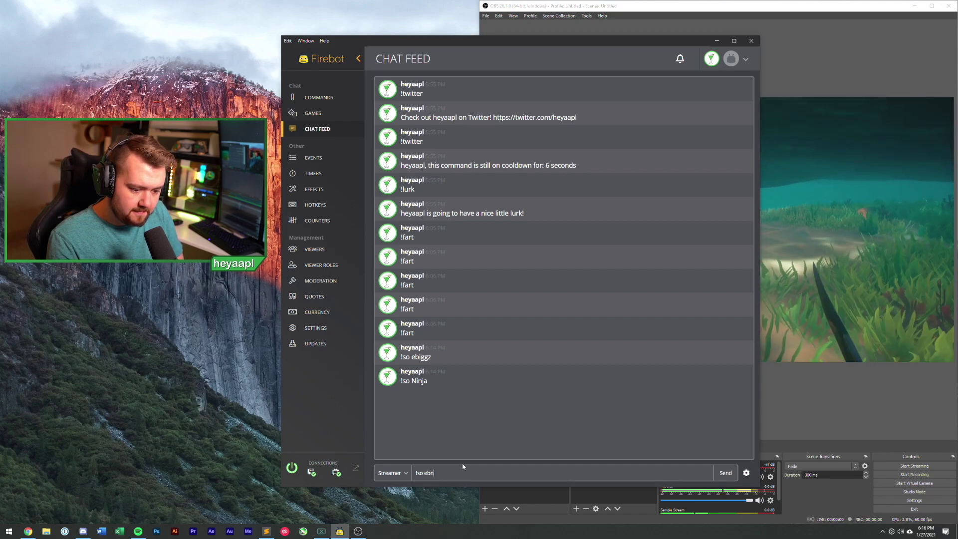
text(ebiggz)
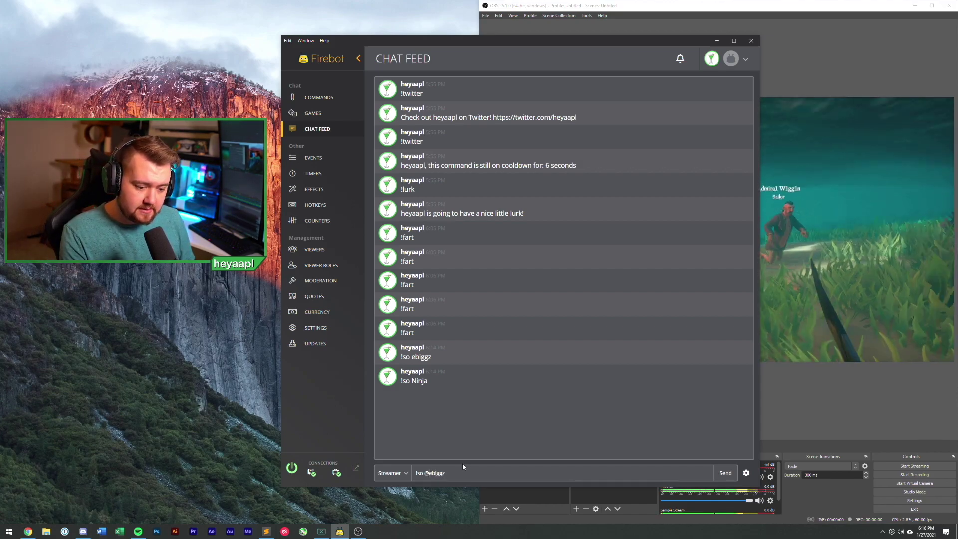
key(ctrl+Left)
key(shift+Left)
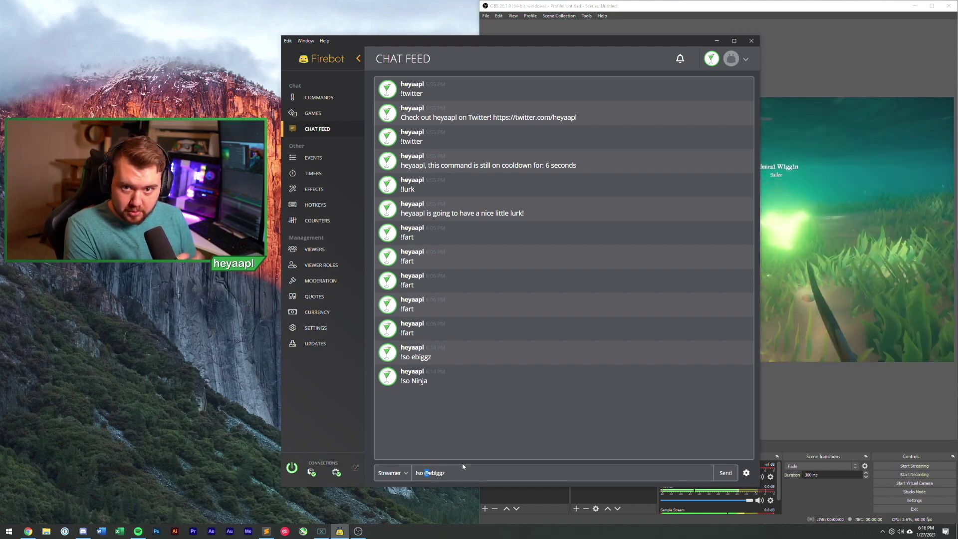
key(Return)
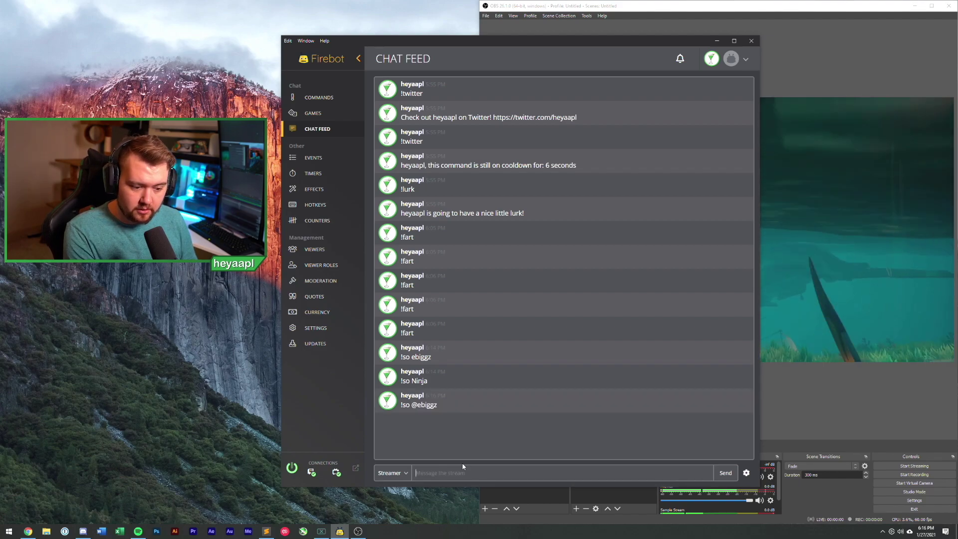